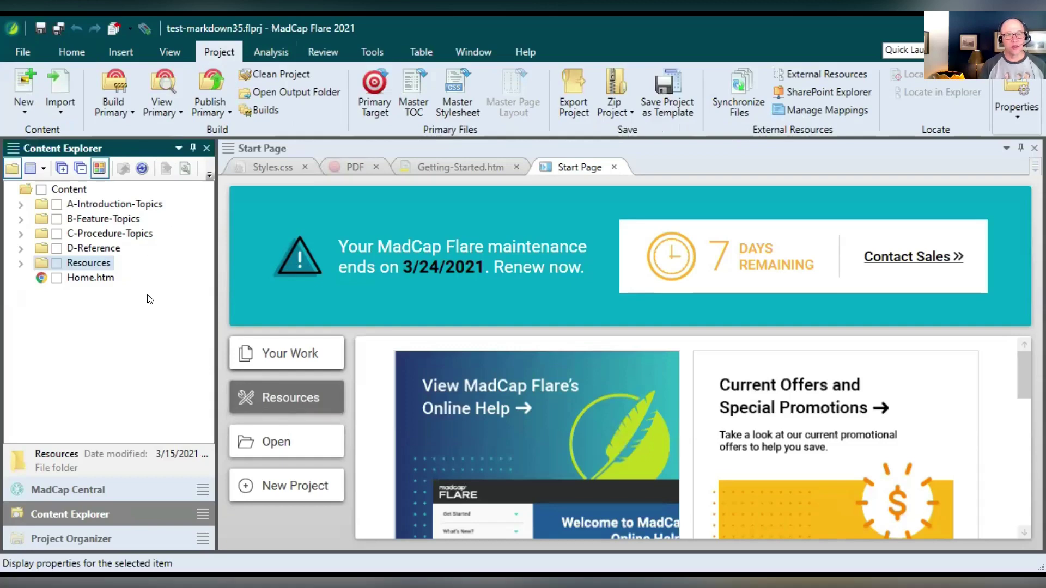
left_click(19, 49)
mouse_move(44, 73)
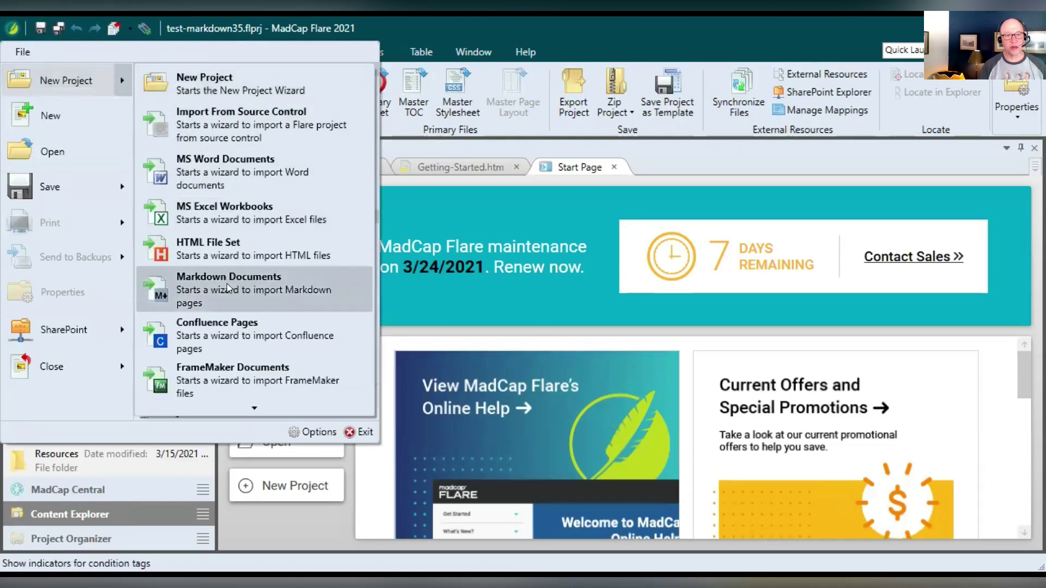
left_click(488, 31)
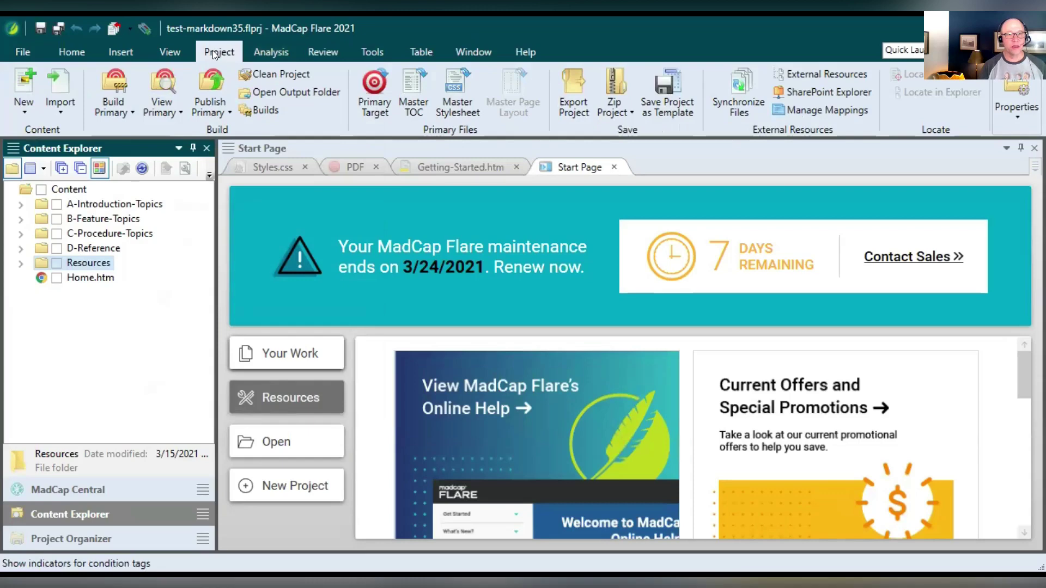
Step: Start a Markdown document import and set it to import into this project
left_click(58, 111)
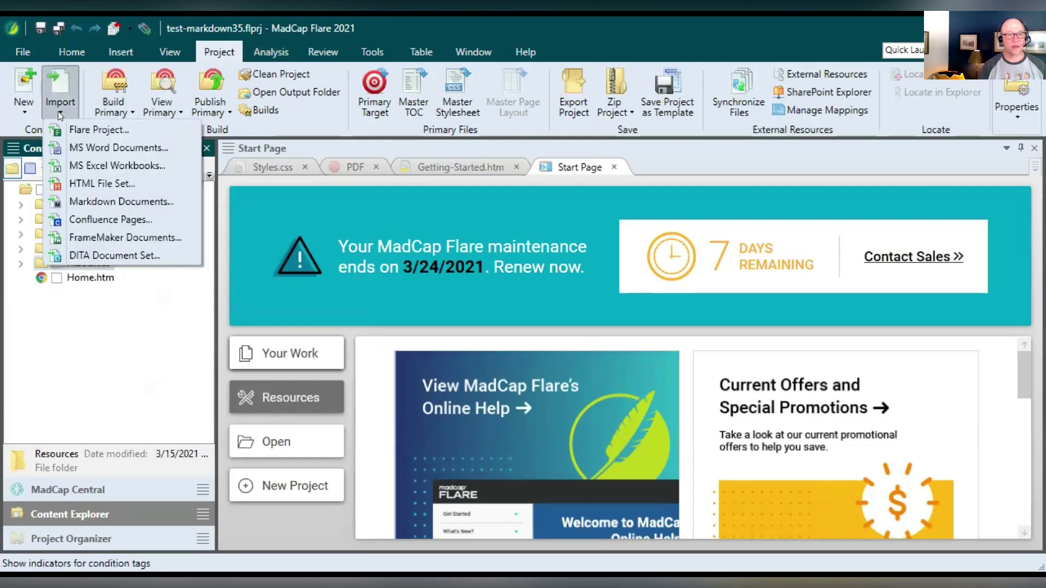
left_click(82, 201)
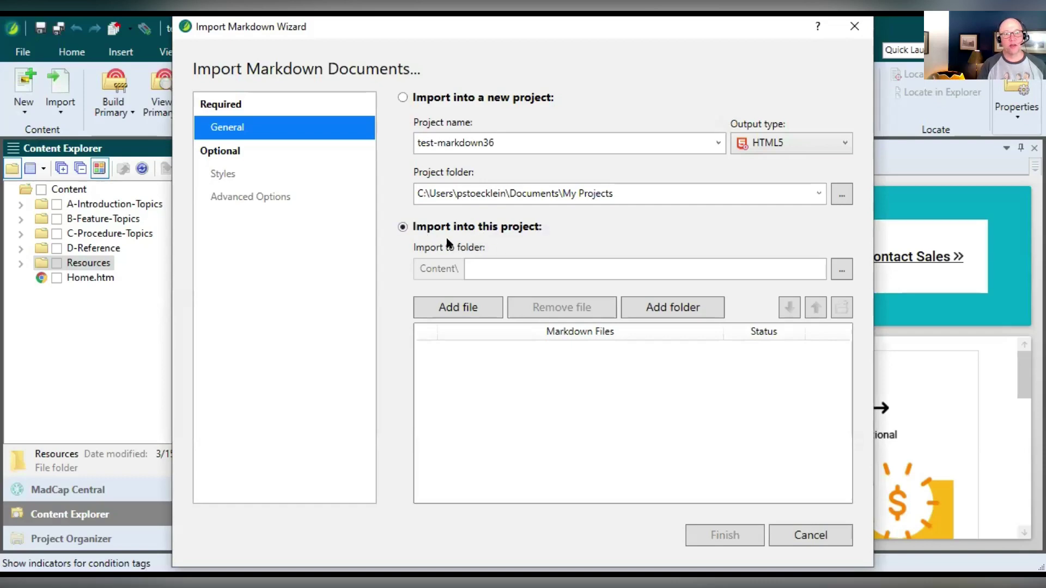
left_click(403, 98)
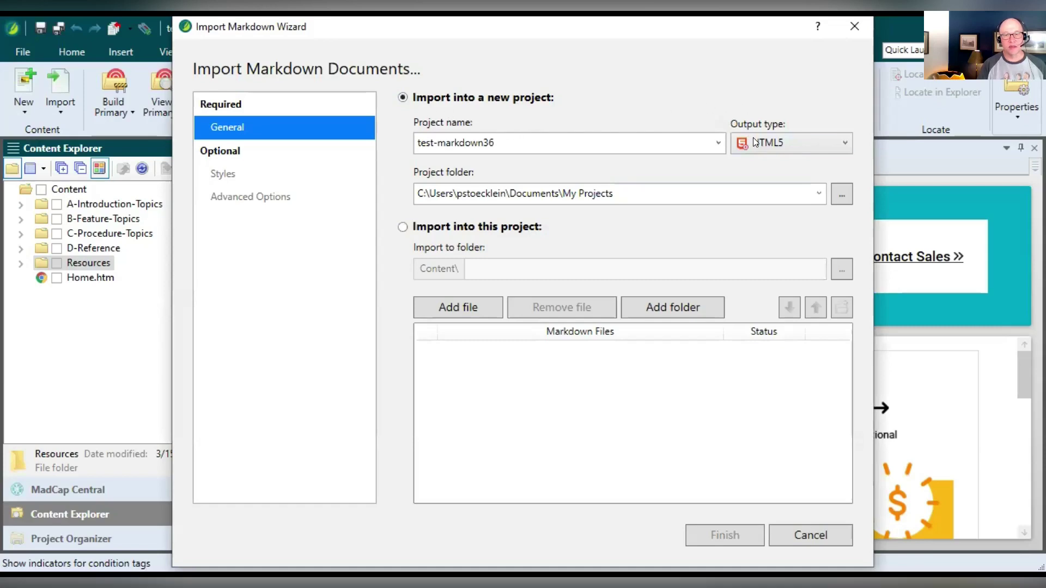
left_click(401, 226)
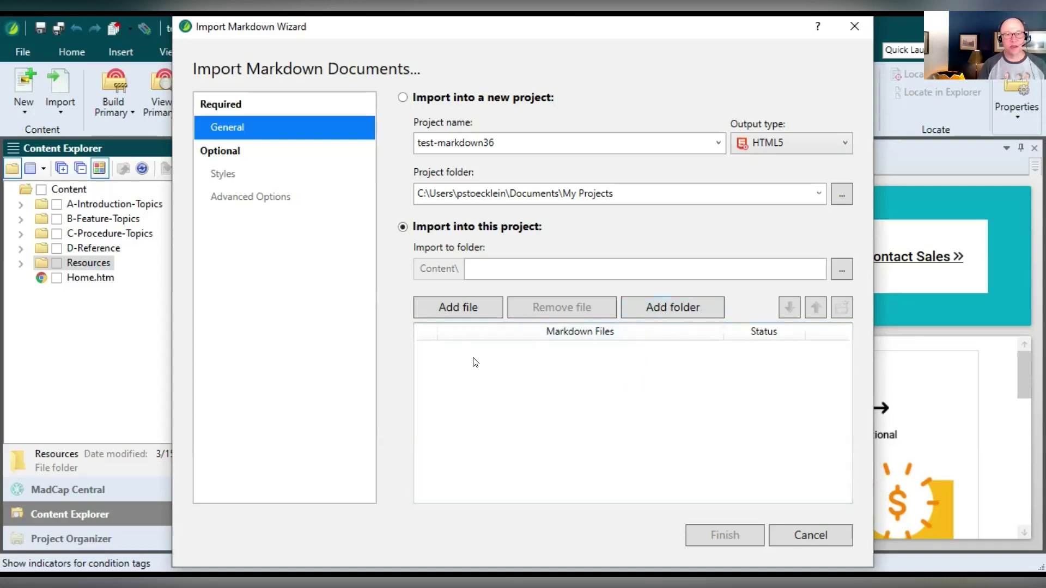
Step: Add My-Markdown-File.md and My-Markdown-File2.md from the Import Docs folder to the import list
left_click(452, 308)
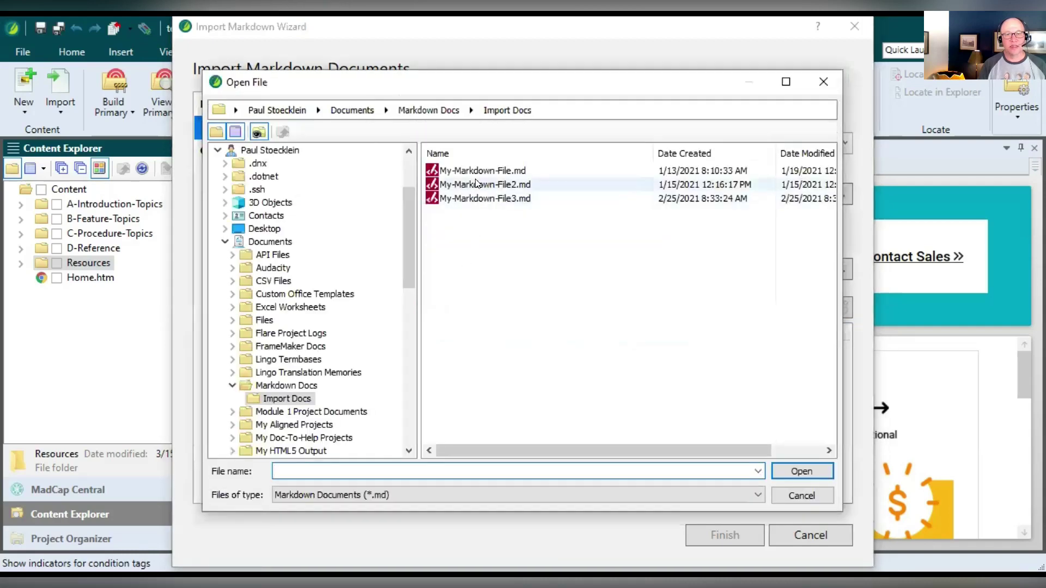
left_click(473, 170)
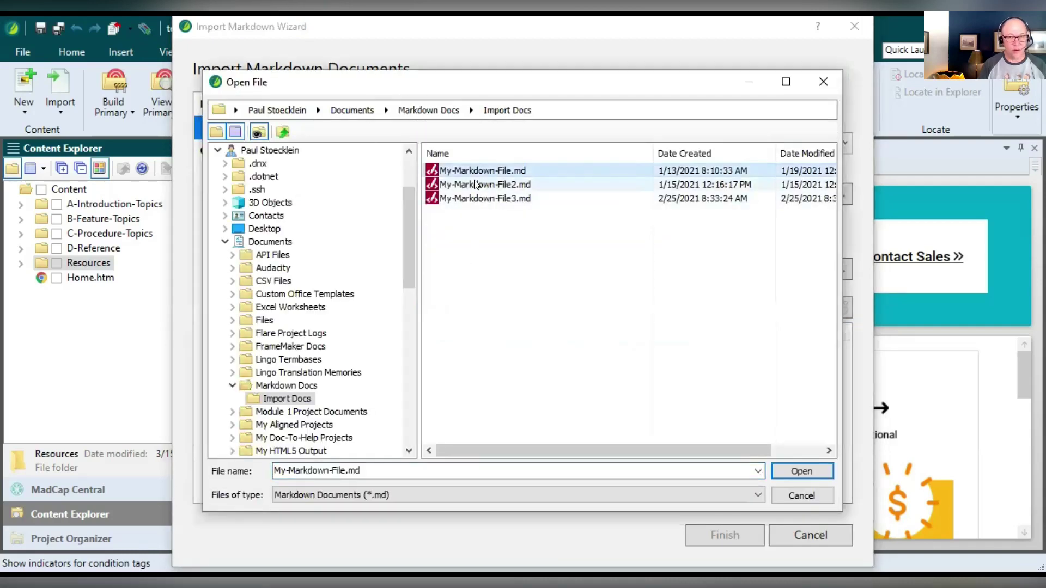
left_click(475, 184, "ctrl")
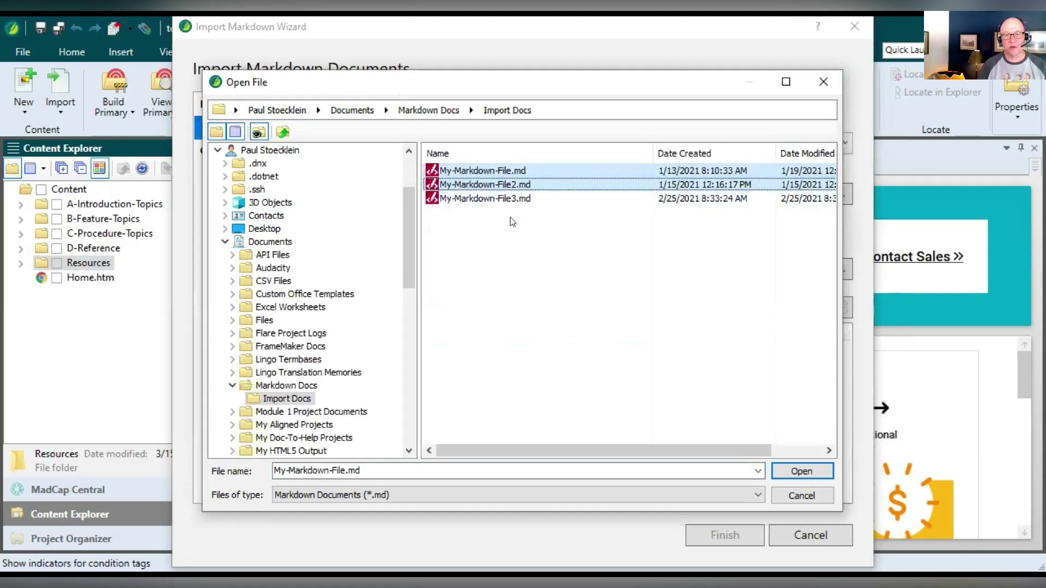
left_click(803, 470)
Step: Try moving My-Markdown-File2.md above My-Markdown-File.md in the import list, and return it to its original position
left_click(566, 364)
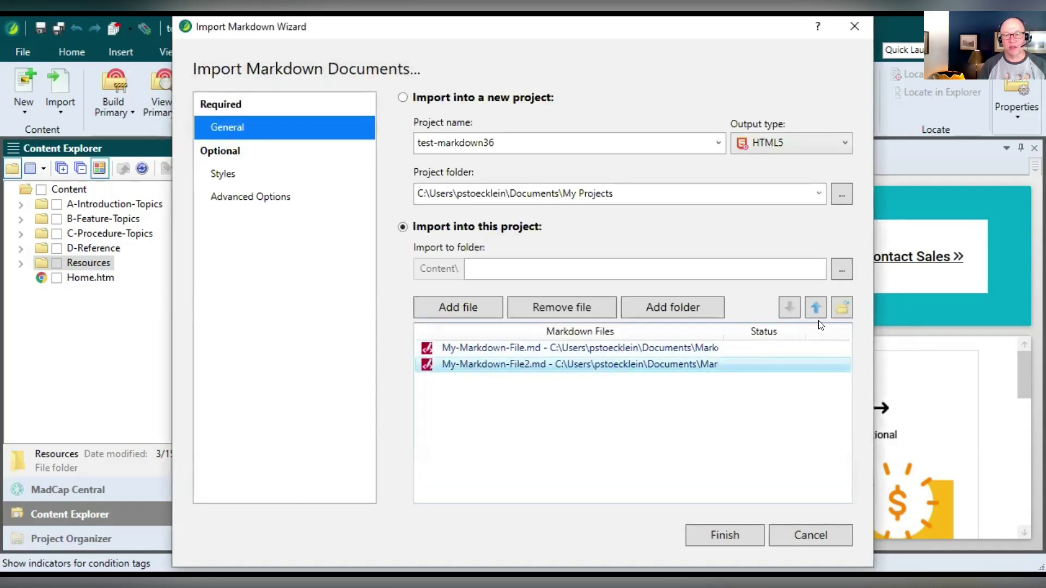
left_click(816, 306)
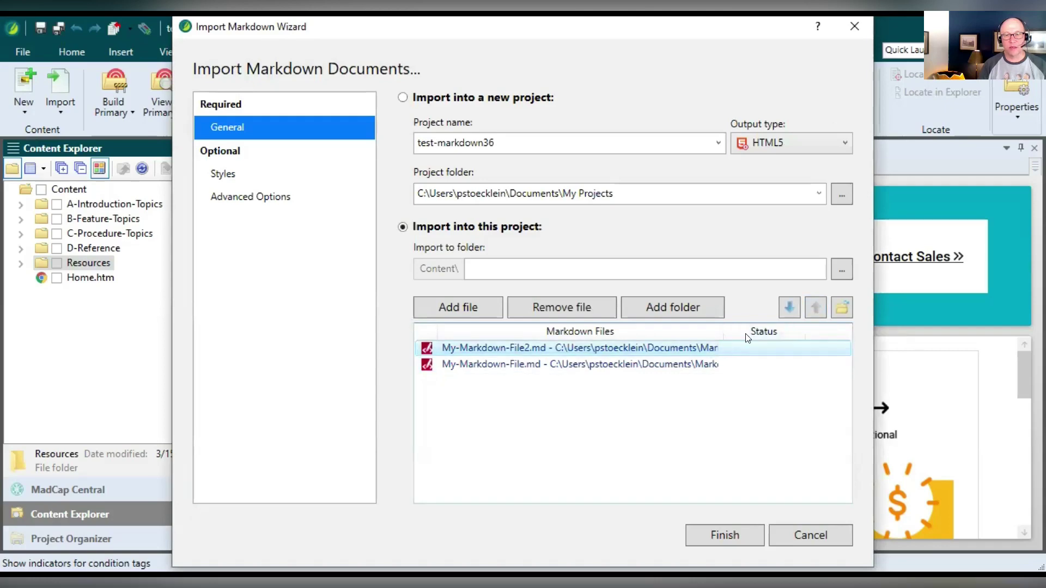
left_click(789, 306)
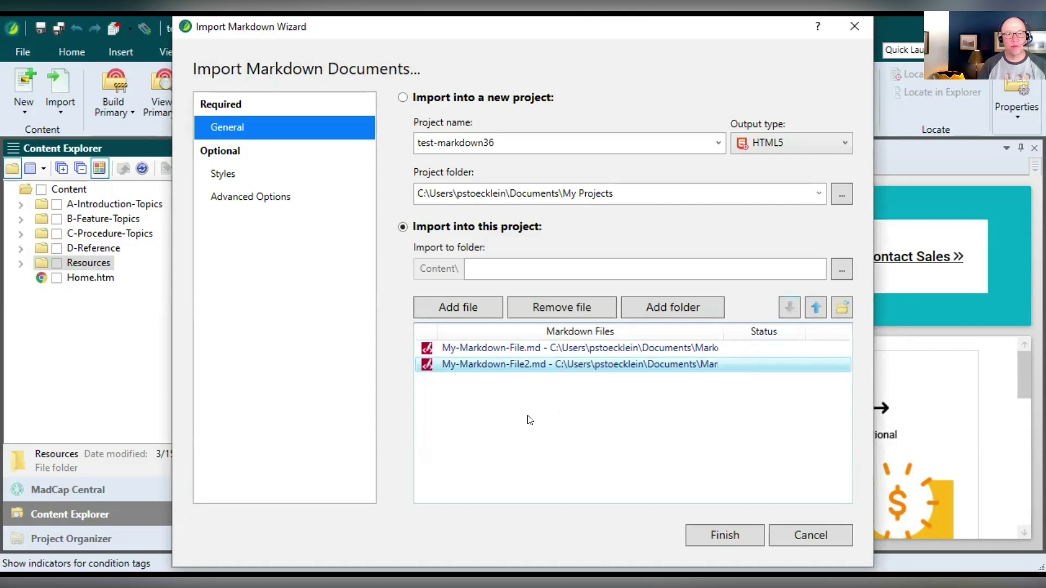
Step: Review the Markdown style mapping groups: Block, List, Definition List and Inline
left_click(243, 180)
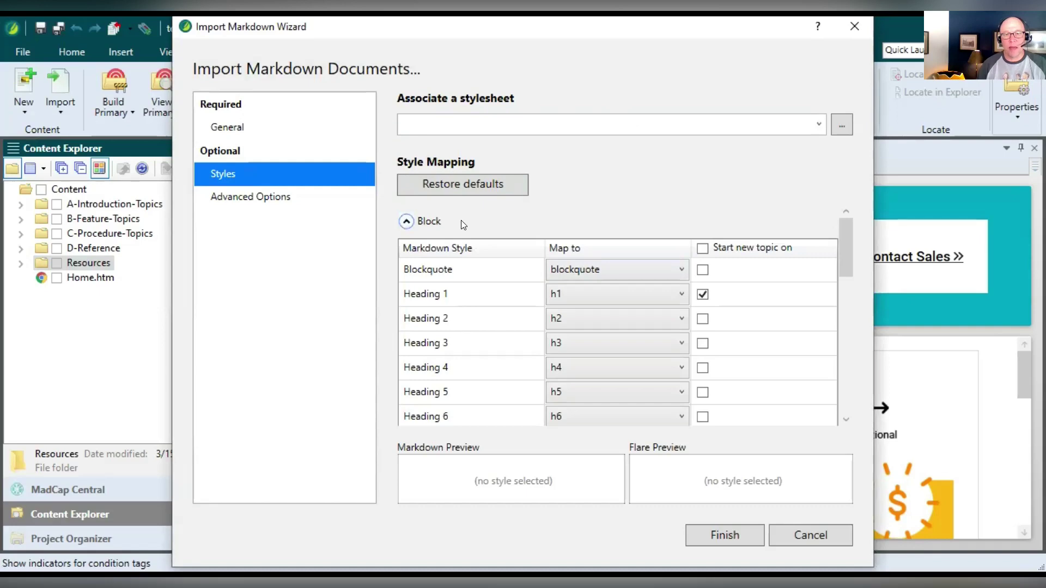
left_click(406, 221)
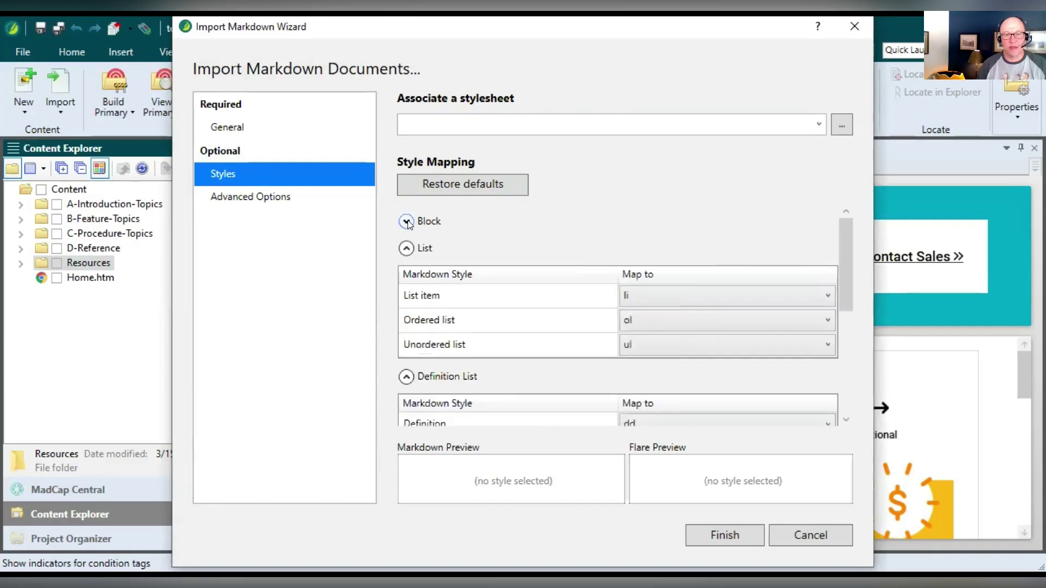
left_click(406, 247)
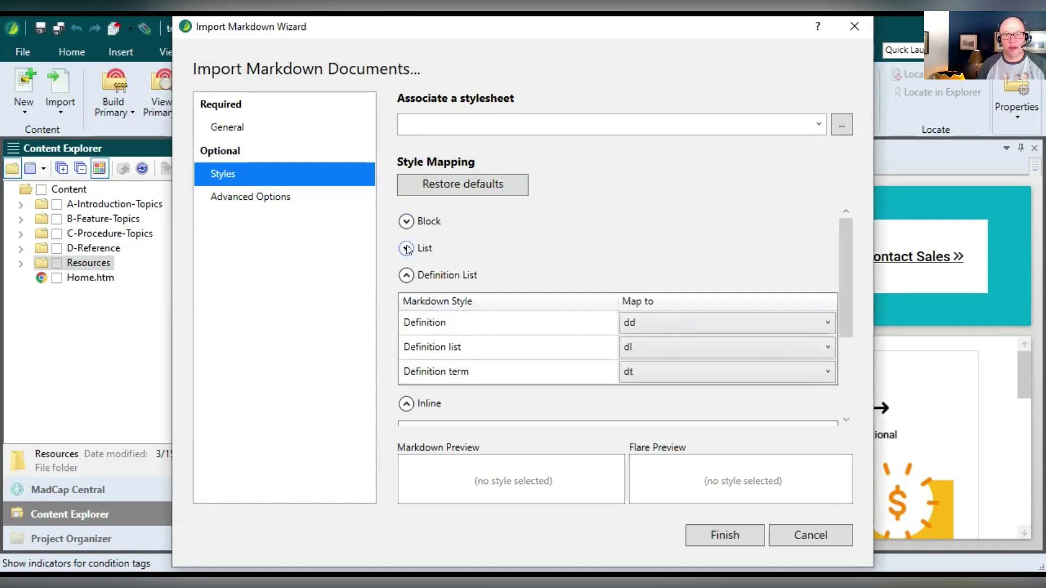
left_click(406, 275)
left_click(406, 302)
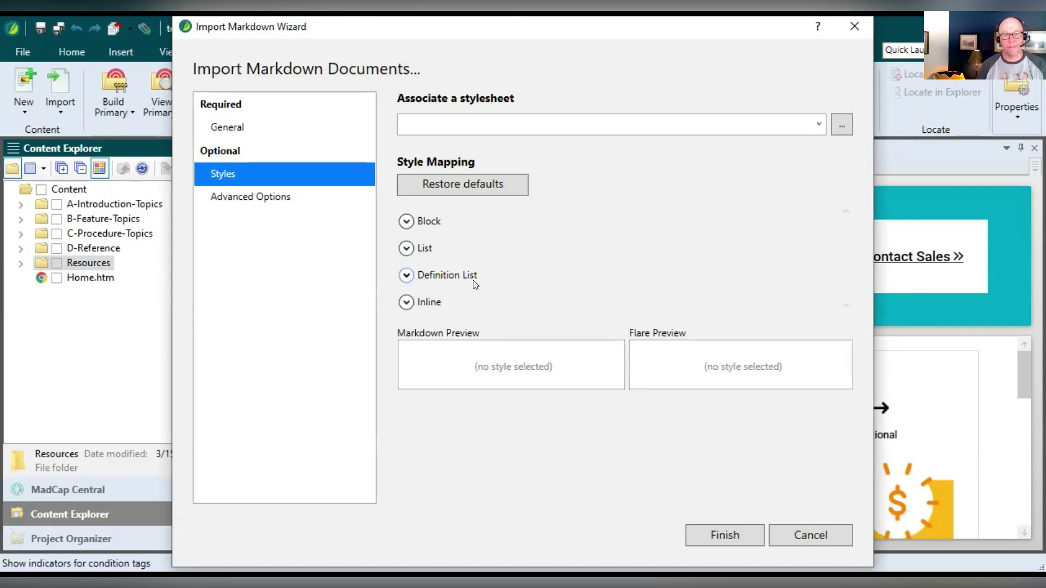
left_click(406, 302)
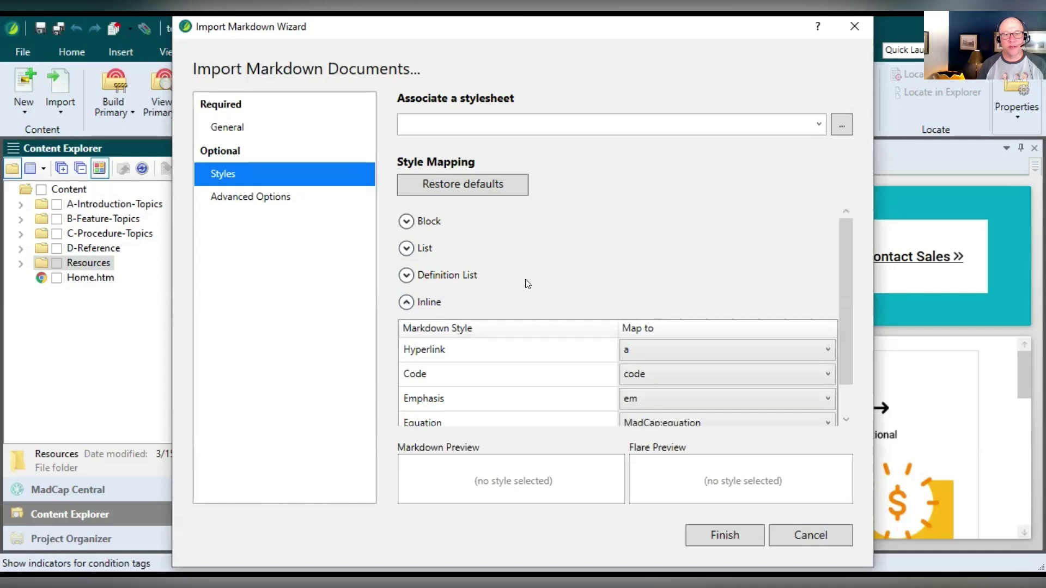
Step: Check the Flare style choices for Paragraph in the Block mappings, and make Heading 2 start a new topic
left_click(406, 221)
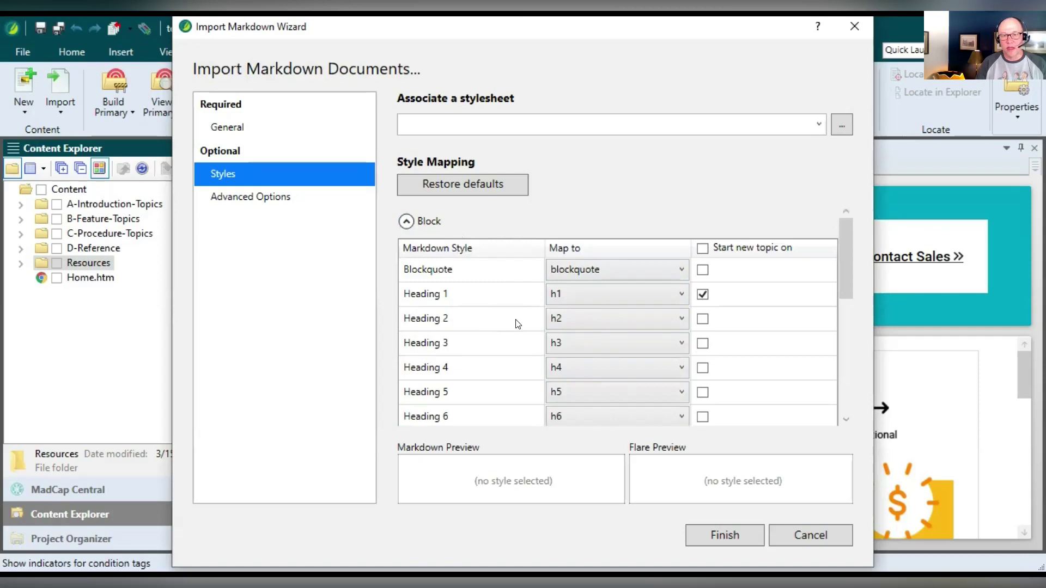
scroll(498, 344, "down", 4)
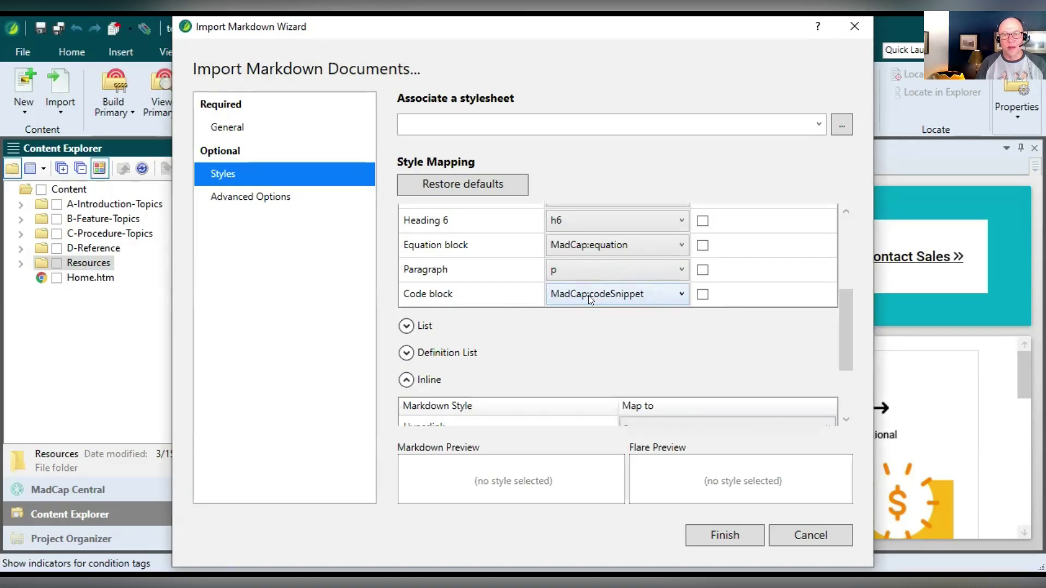
left_click(577, 269)
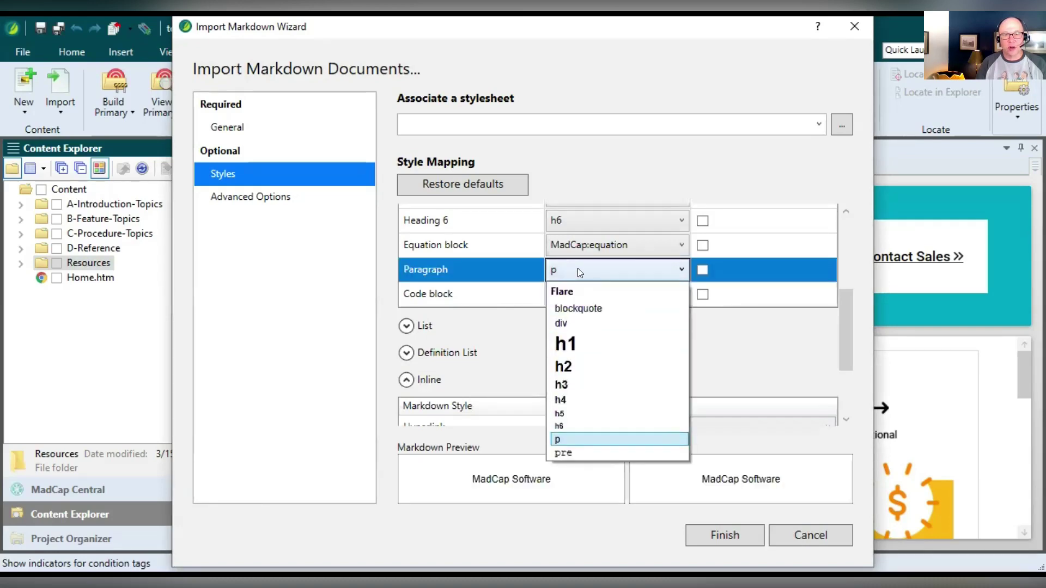
left_click(578, 268)
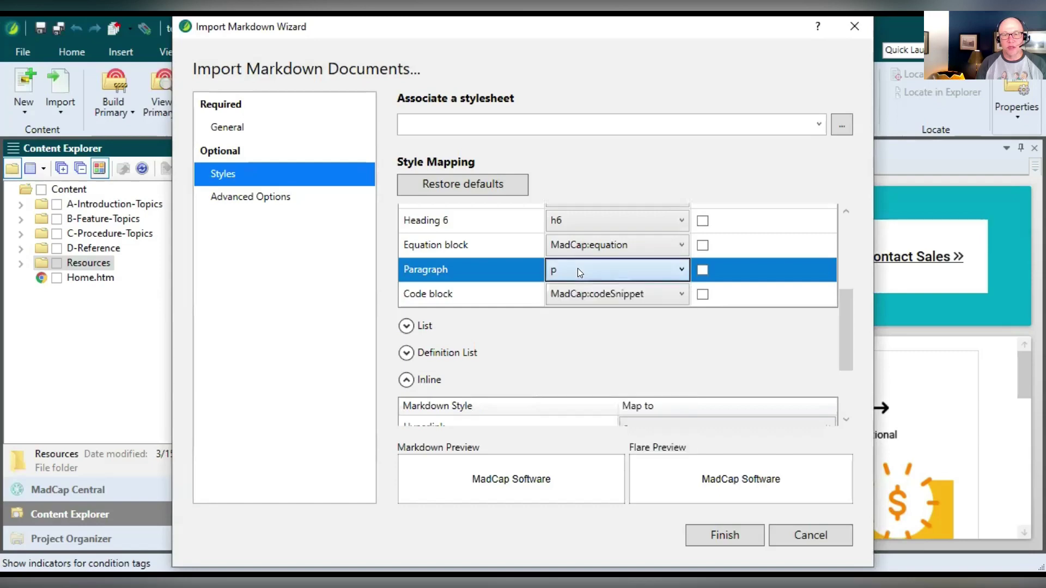
scroll(487, 272, "up", 4)
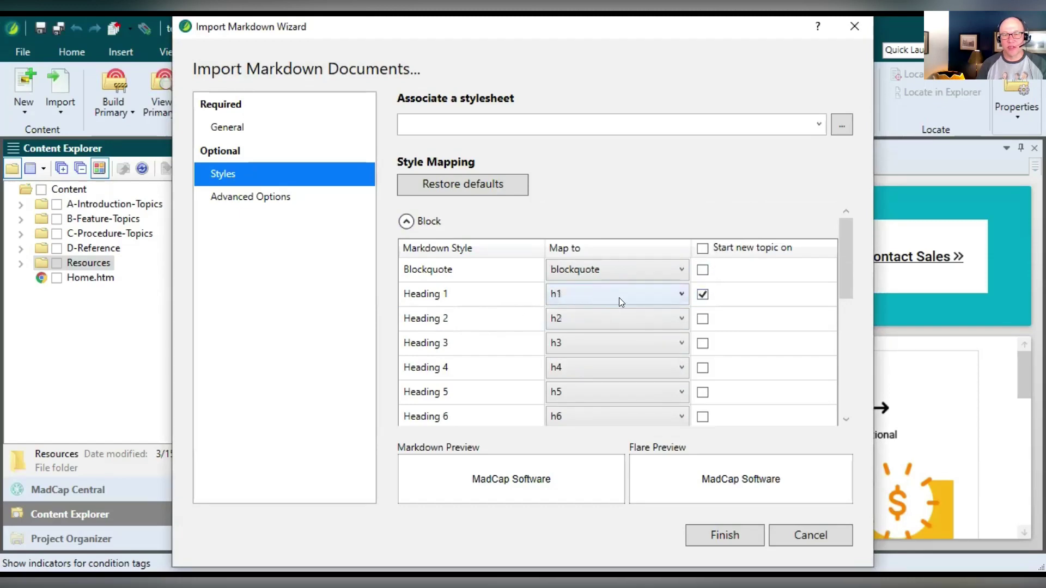
left_click(702, 321)
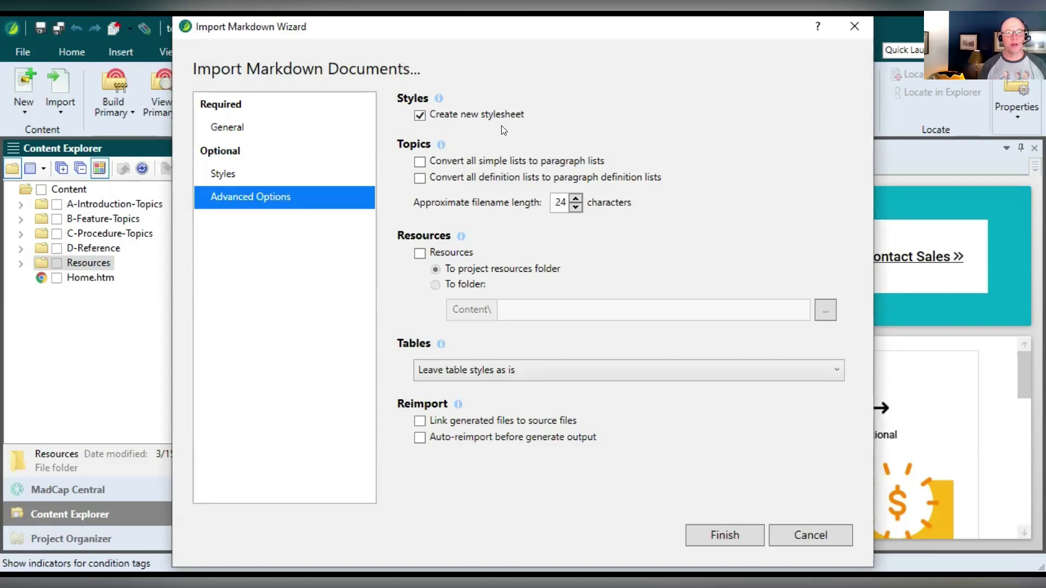
Step: Turn off creating a new stylesheet in the advanced import options, and view the help note for Topics
left_click(420, 115)
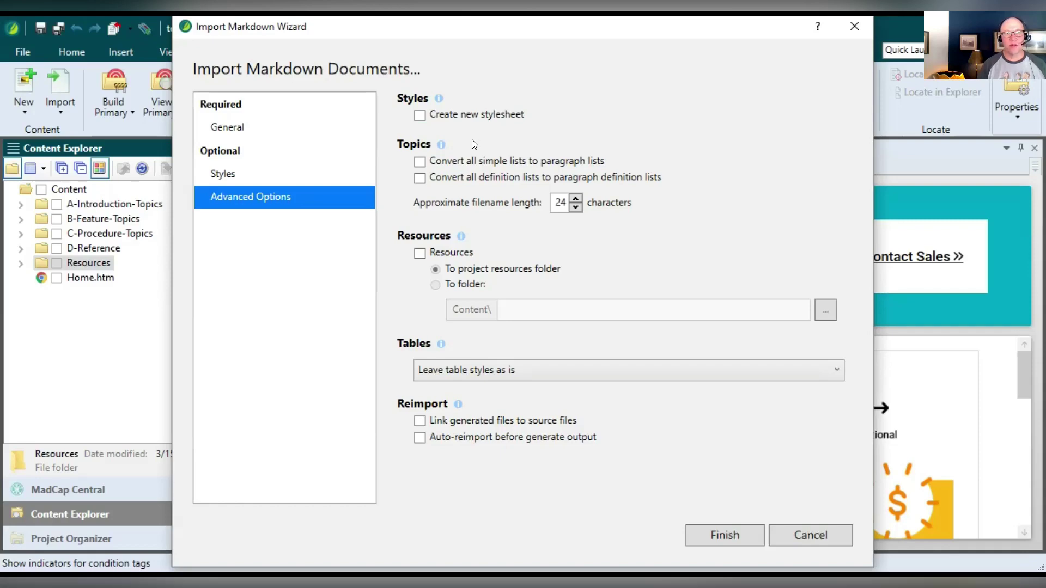
mouse_move(440, 144)
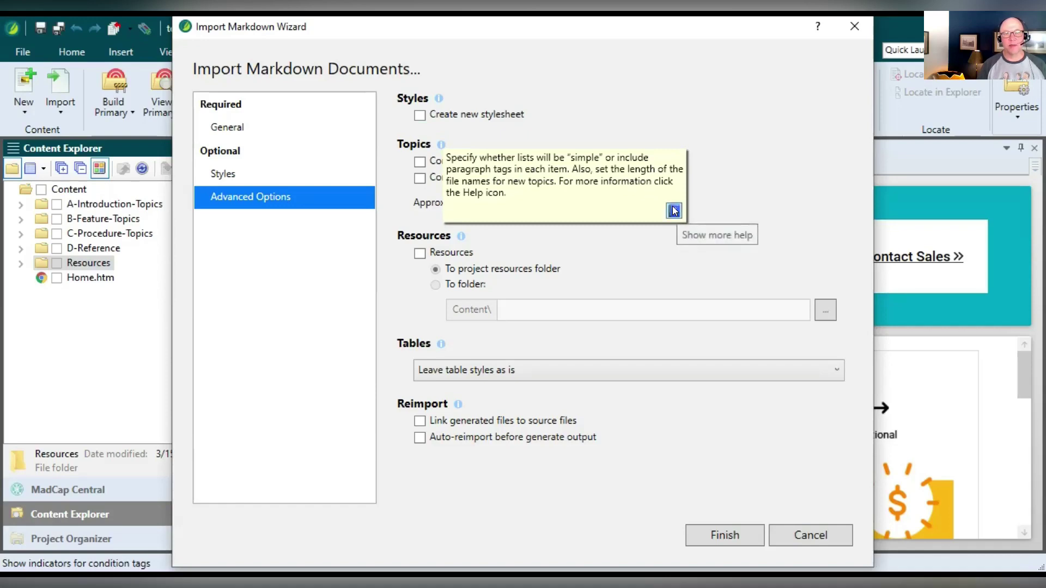
left_click(596, 133)
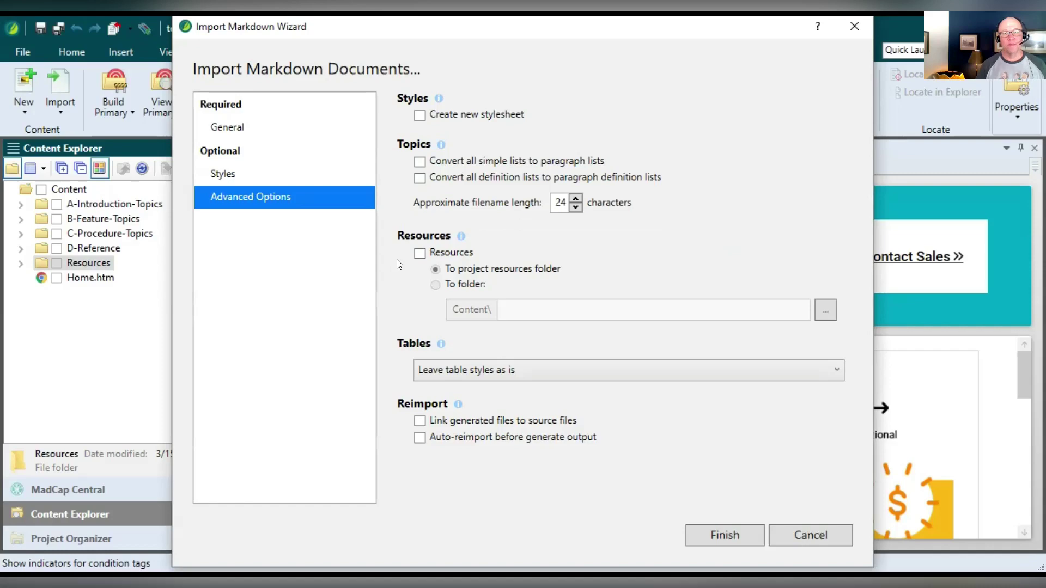
Step: Try enabling the Resources option with a specific target folder, and turn the option off again
left_click(420, 254)
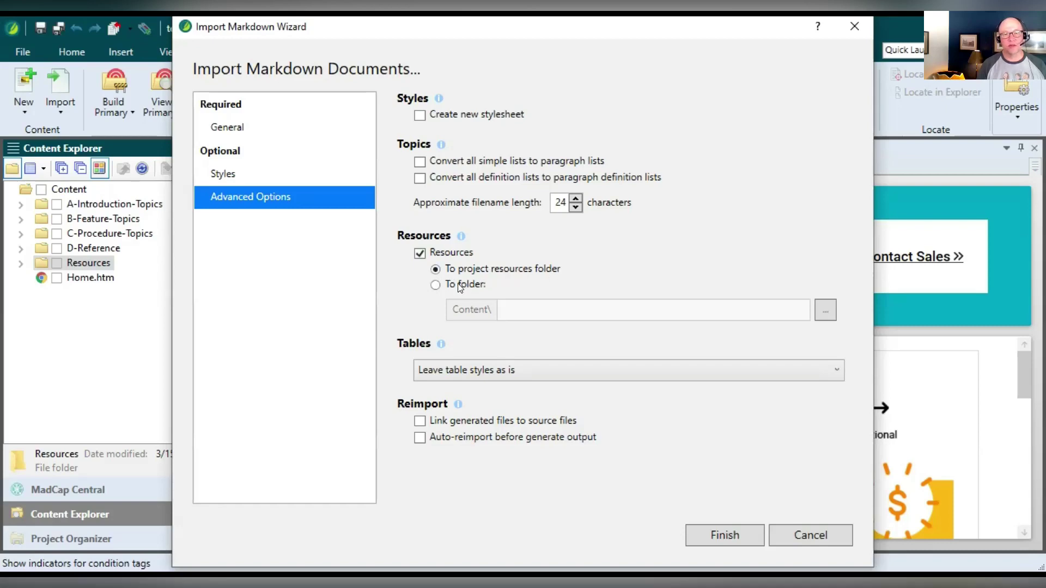
left_click(435, 285)
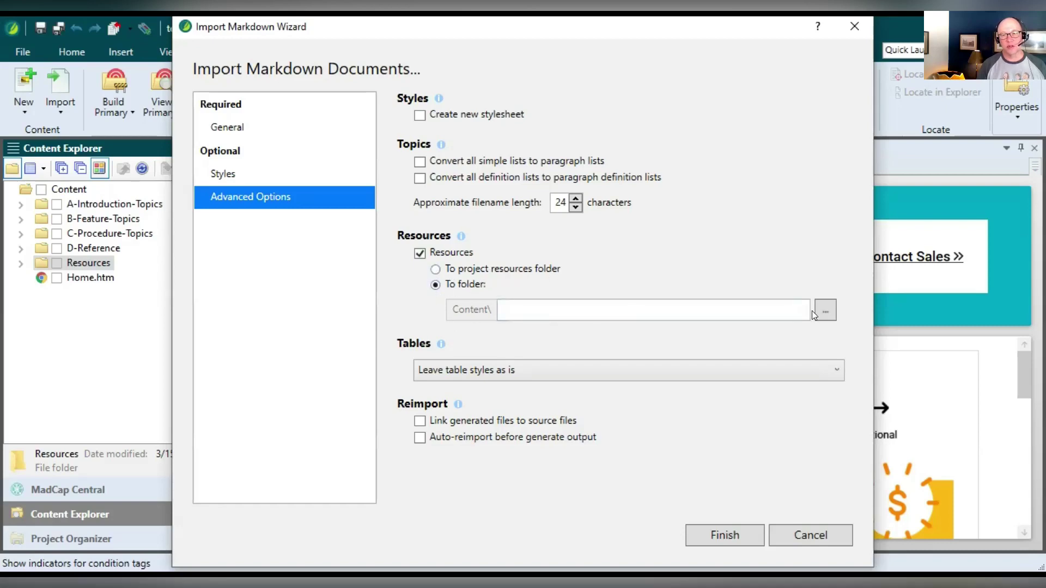
left_click(420, 253)
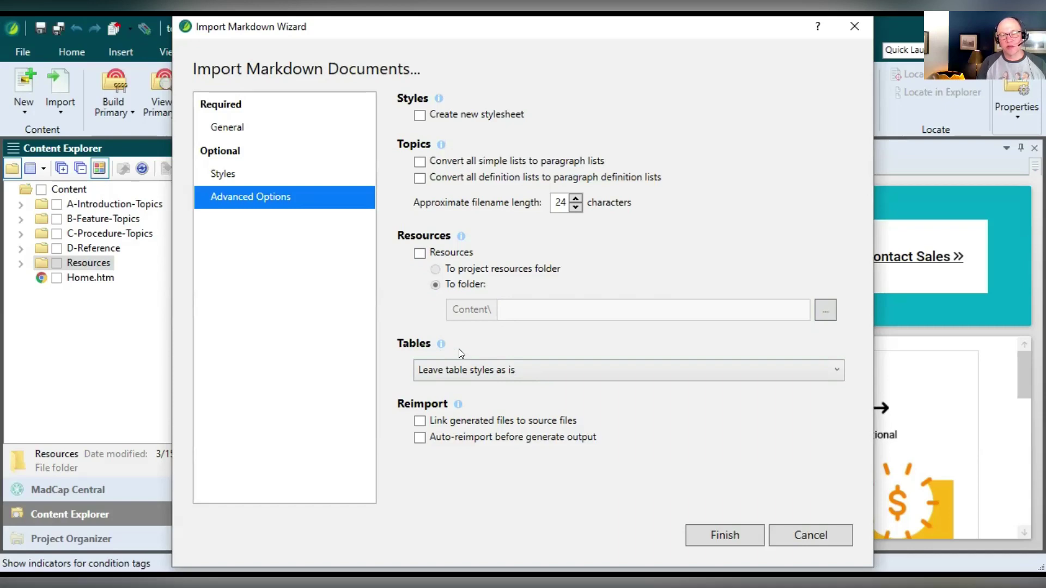
Step: Try applying a selected table stylesheet to all imported tables, and return to leaving table styles as is
left_click(501, 369)
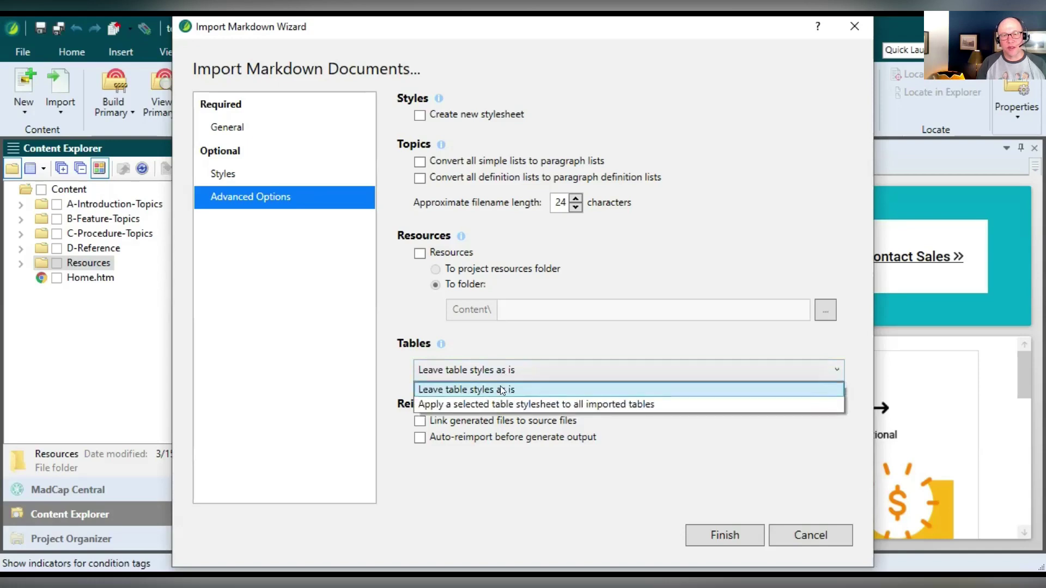
left_click(500, 402)
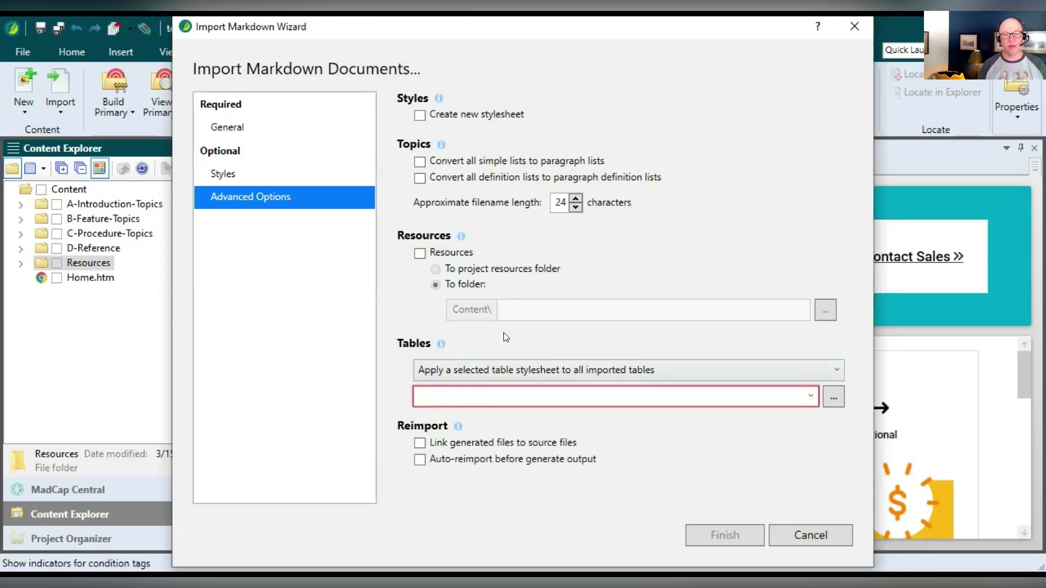
left_click(542, 372)
left_click(530, 389)
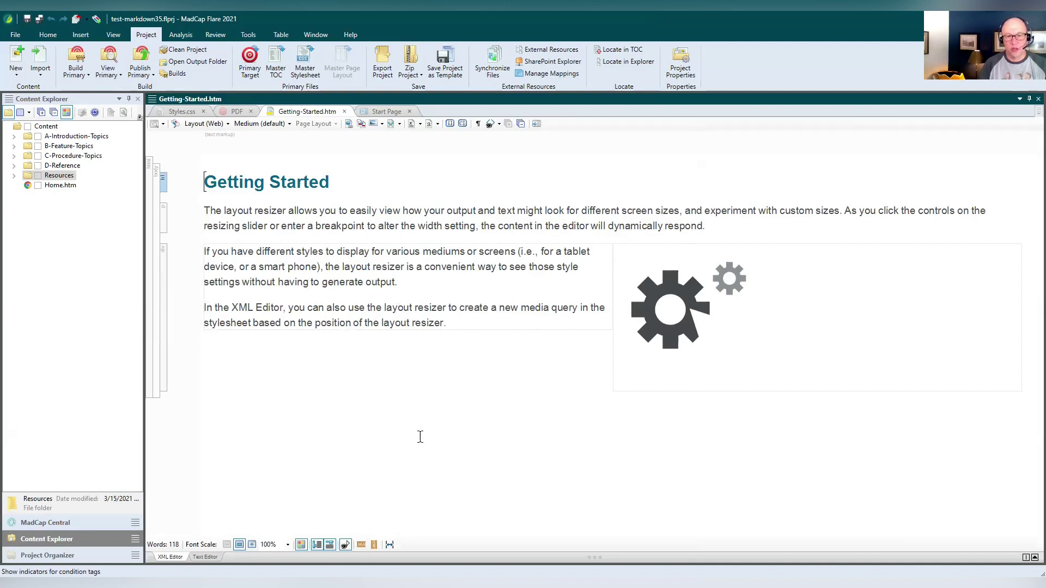
Step: Show the layout resizer and the horizontal ruler in the XML Editor for Getting-Started.htm
left_click(391, 547)
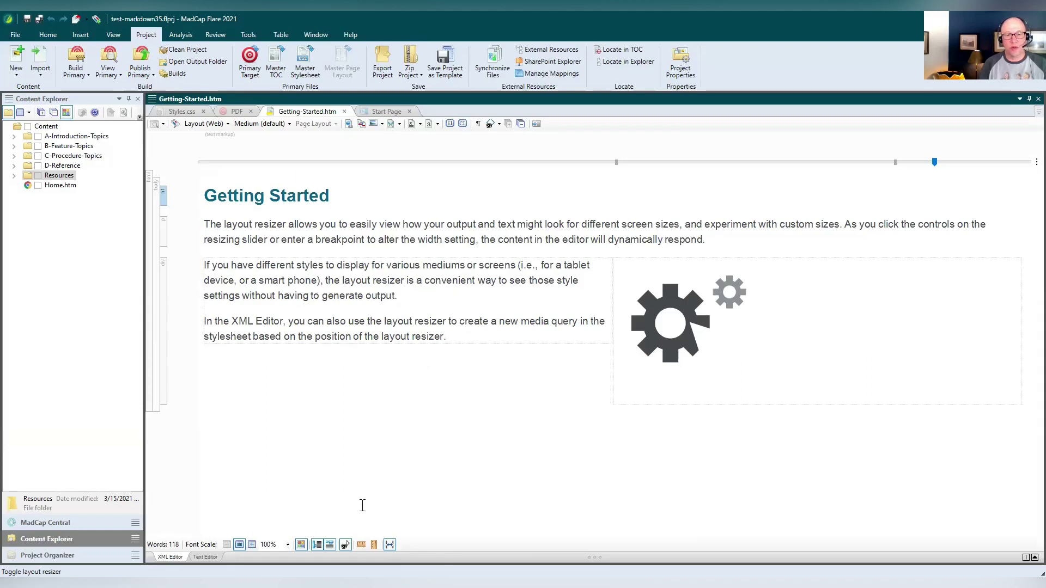
left_click(361, 545)
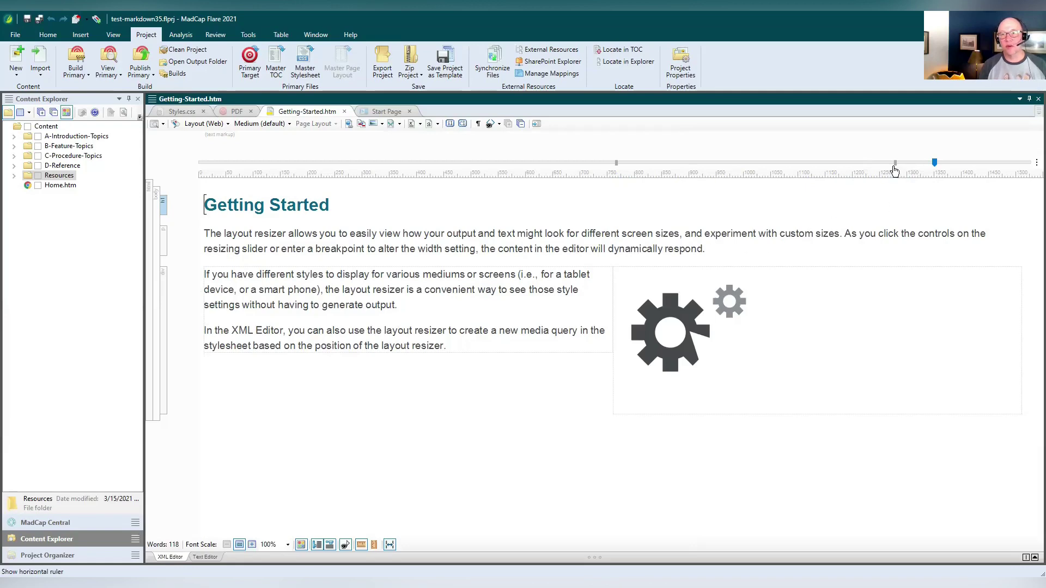
mouse_move(896, 170)
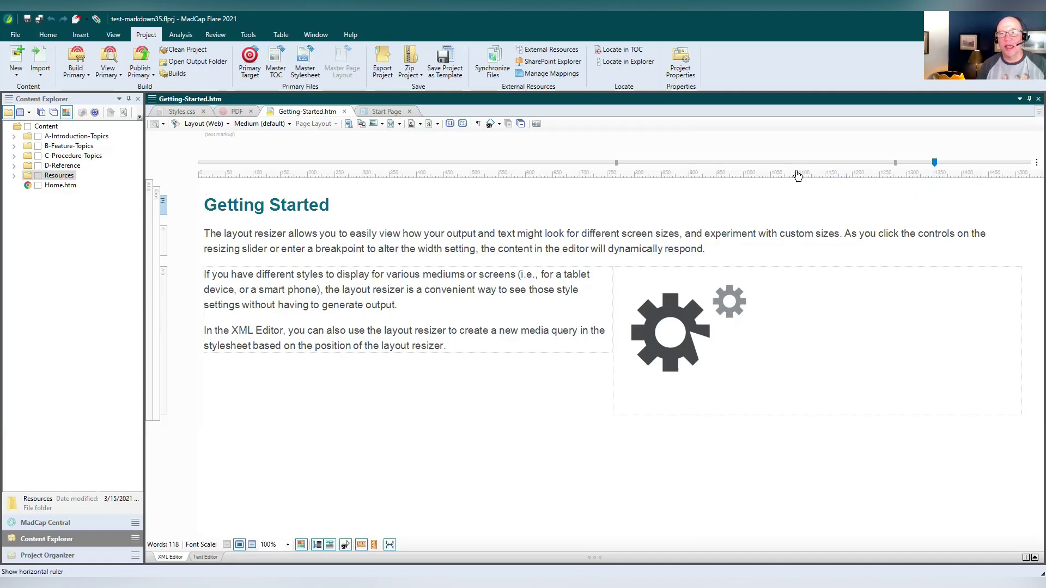
Step: Preview Getting-Started.htm with the layout resizer at the 1279 px tablet breakpoint and at widths of 1001 px and 1255 px
left_click(895, 163)
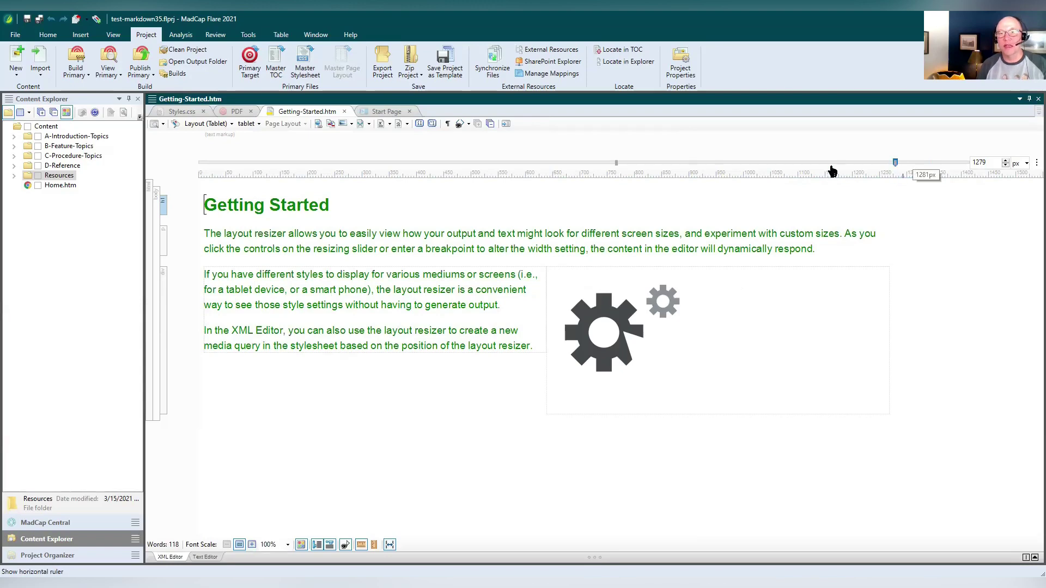
left_click(744, 163)
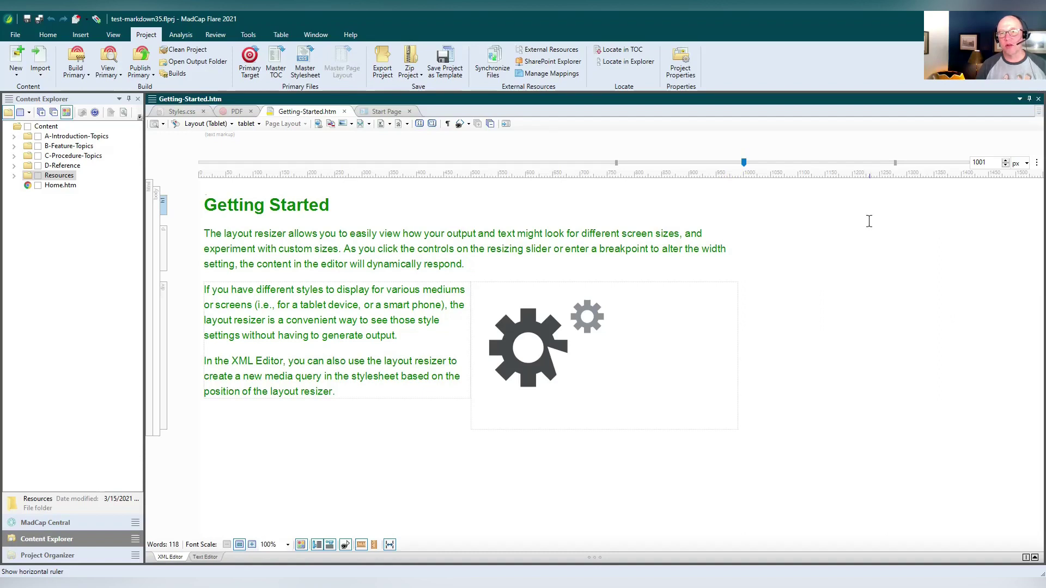
left_click(885, 168)
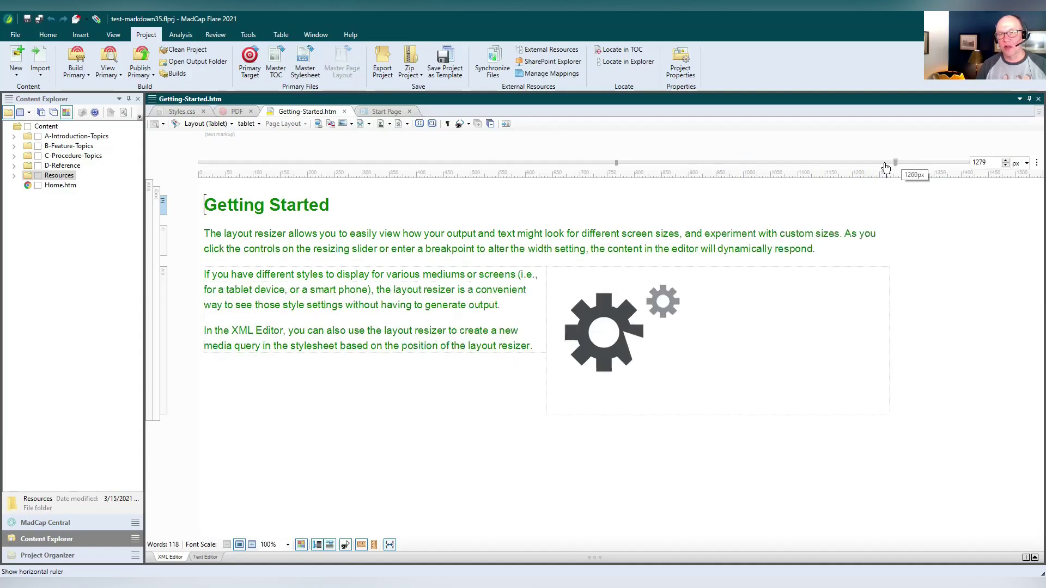
left_click(883, 167)
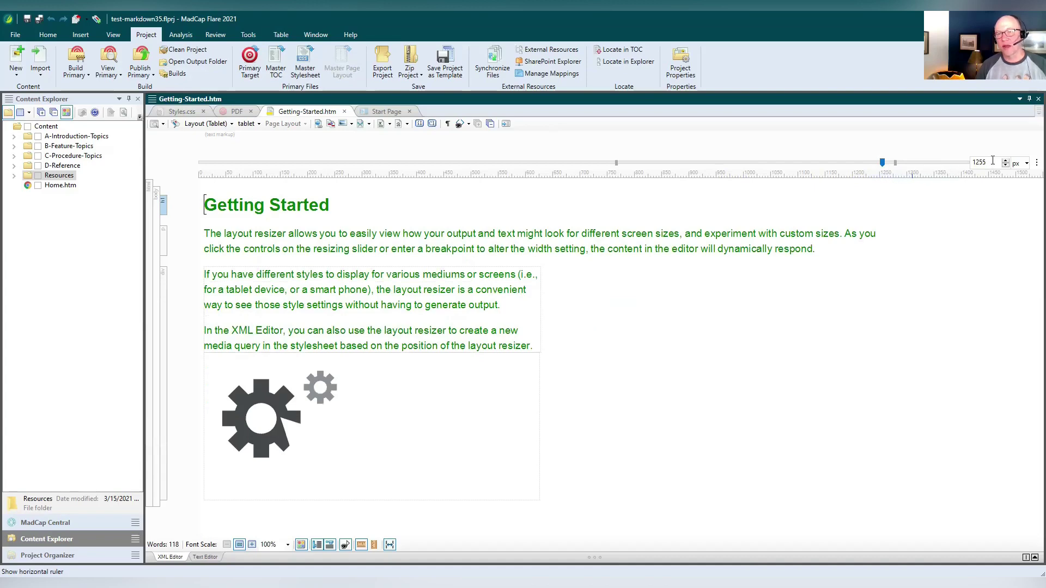
left_click_drag(992, 161, 971, 161)
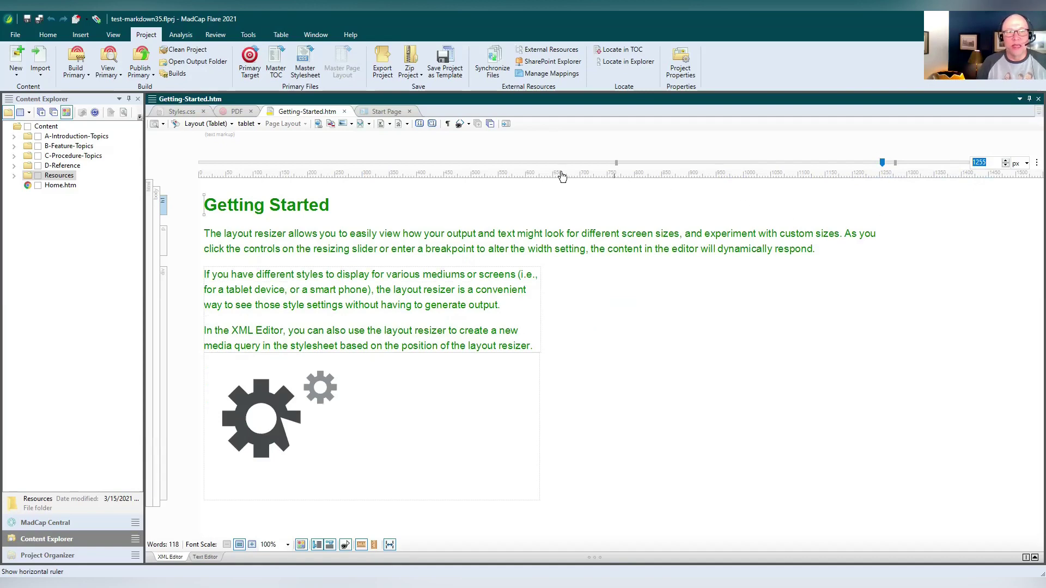
Step: Check which layout mode is active for the topic at the 1255 px width, and close the list of layouts
left_click(220, 125)
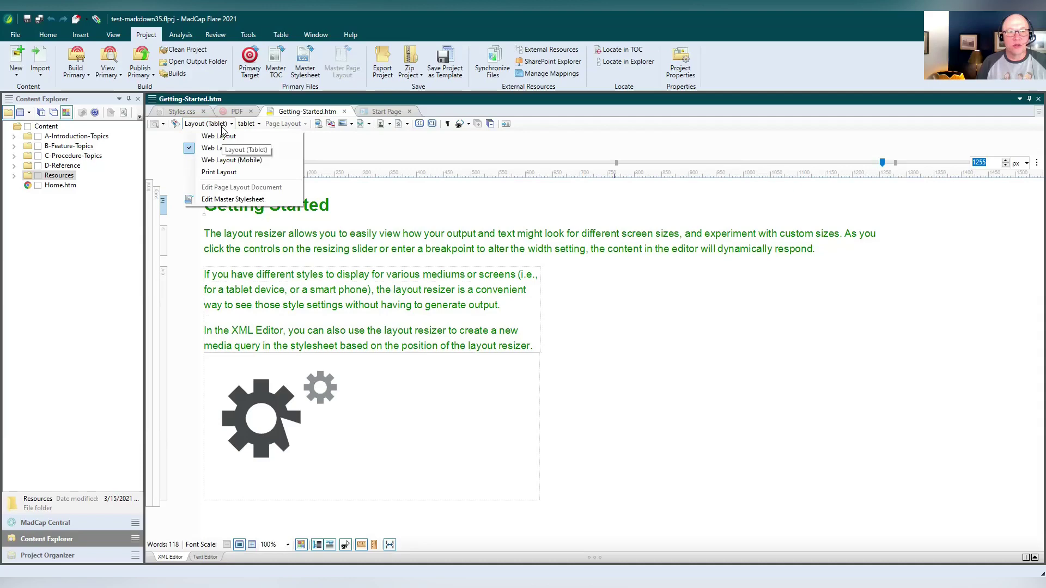
left_click(241, 127)
left_click(253, 126)
left_click(226, 125)
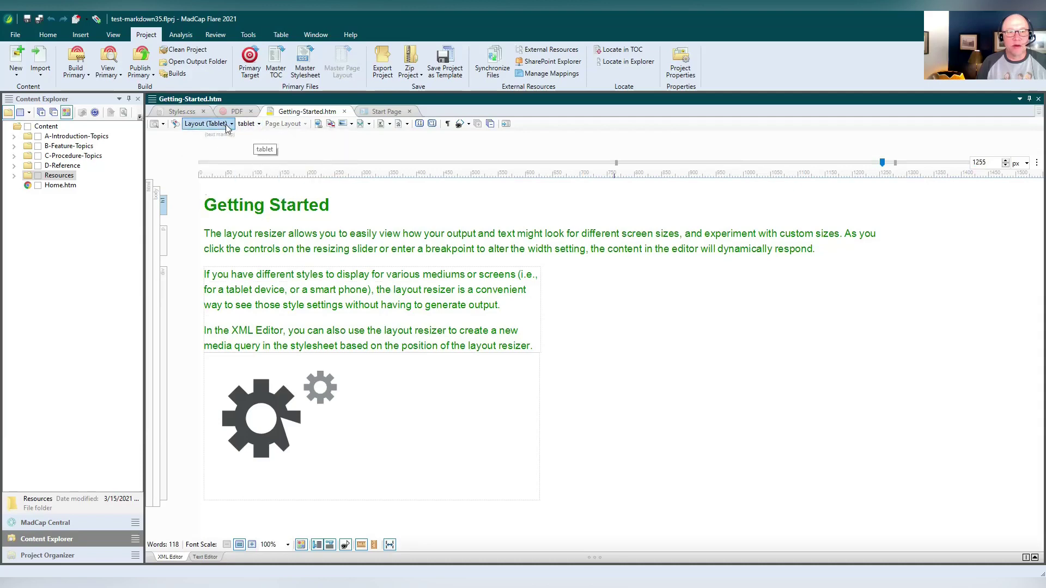
left_click(227, 126)
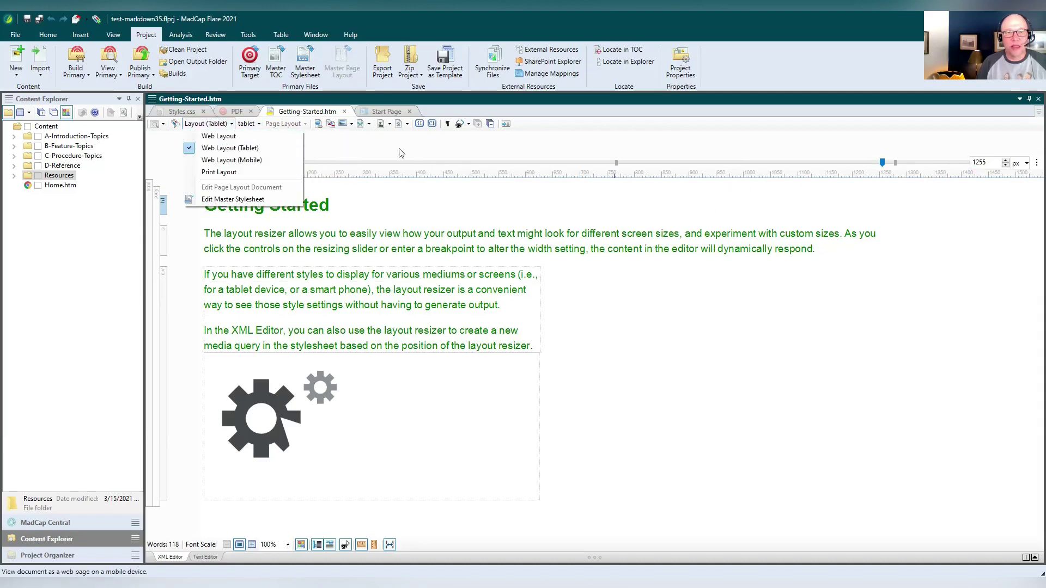
left_click(474, 147)
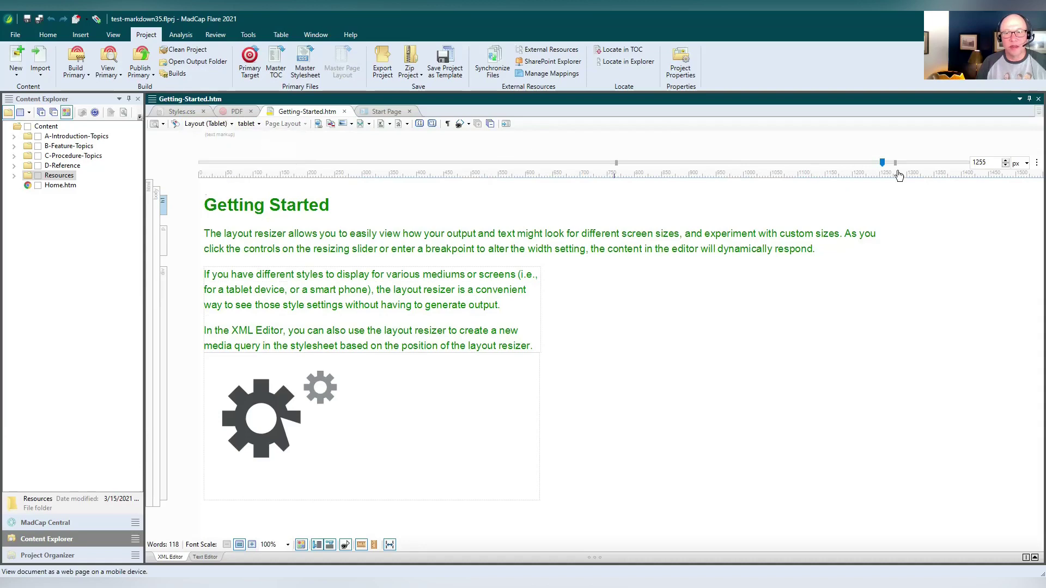
Step: Check which stylesheet medium is active at the 1255 px width, leaving the selection as it is
mouse_move(896, 171)
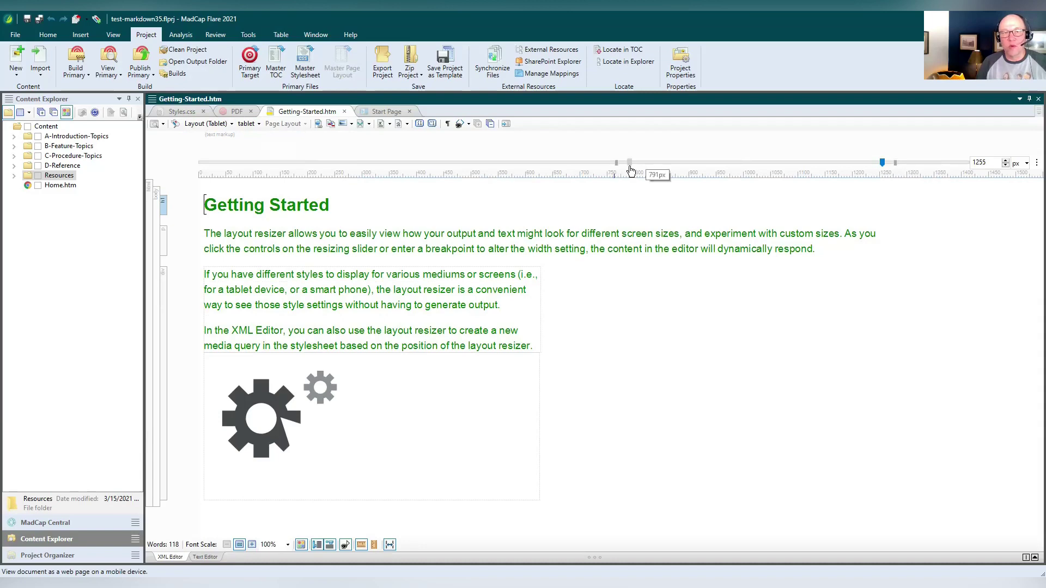
left_click(218, 127)
left_click(246, 124)
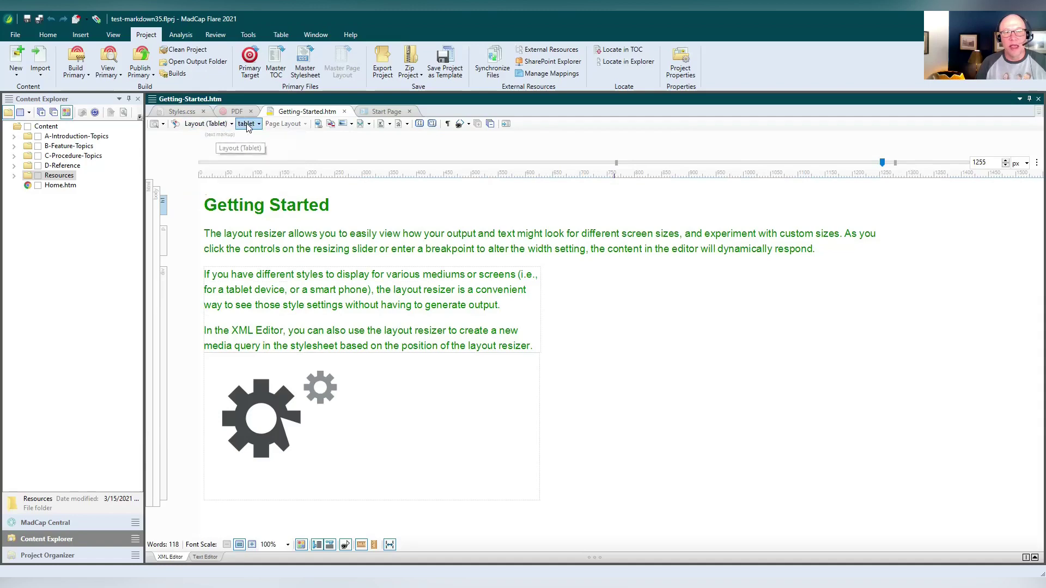
left_click(246, 124)
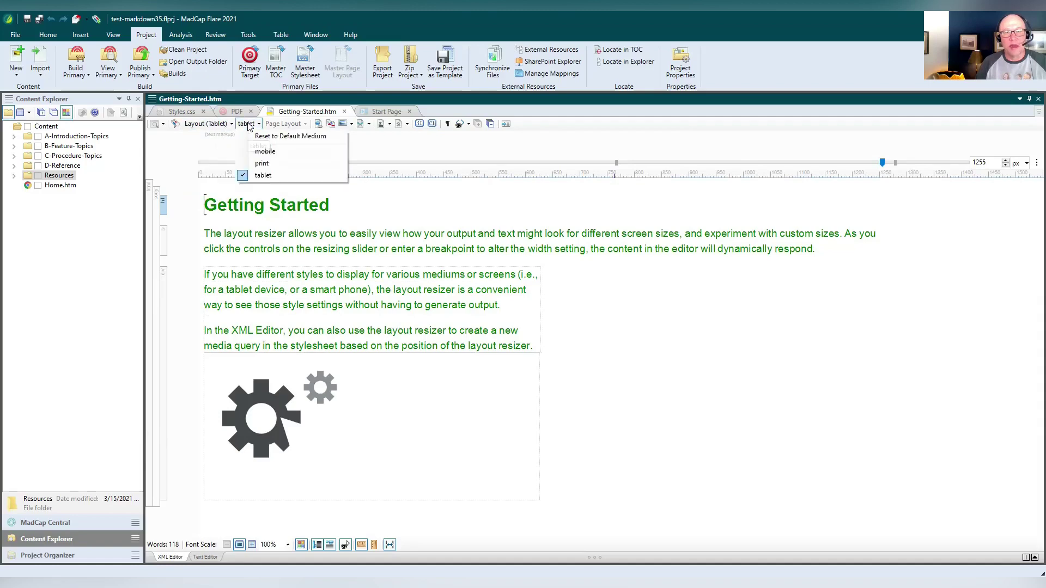
left_click(613, 222)
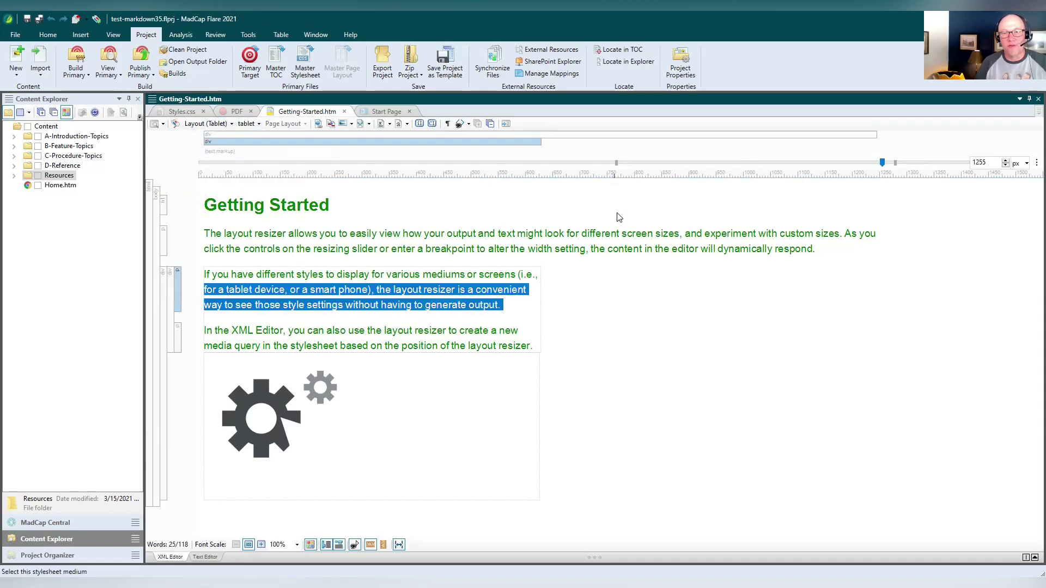
Step: Resize the layout to the 767 px mobile breakpoint and review which stylesheet mediums are active
left_click(617, 165)
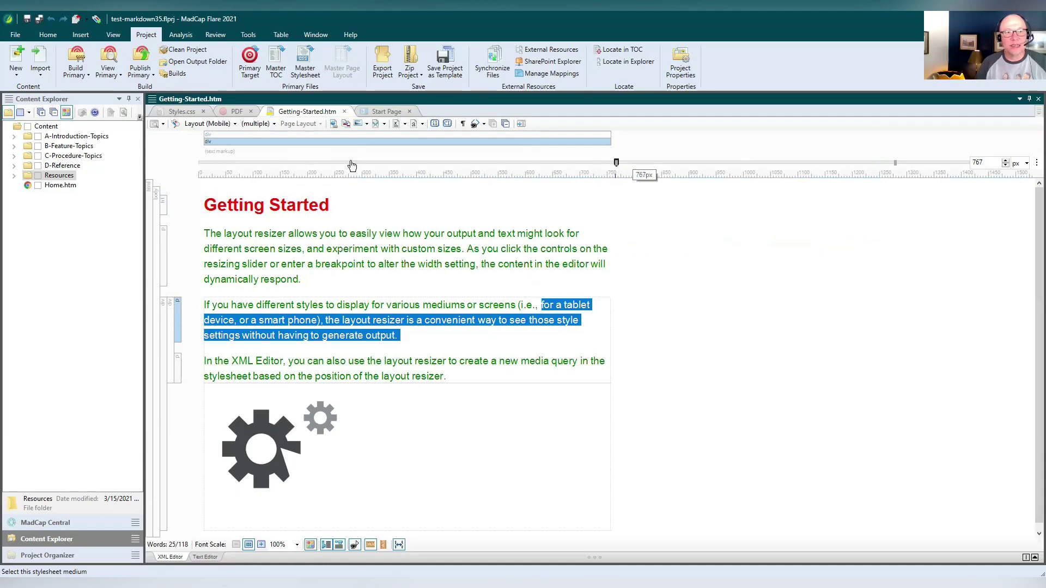
left_click(255, 124)
left_click(252, 127)
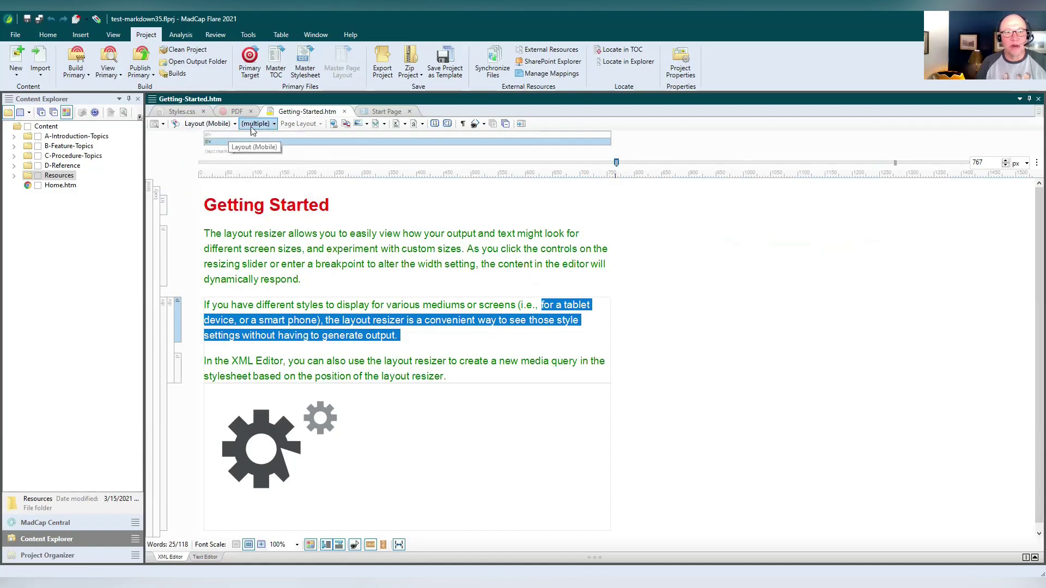
left_click(252, 126)
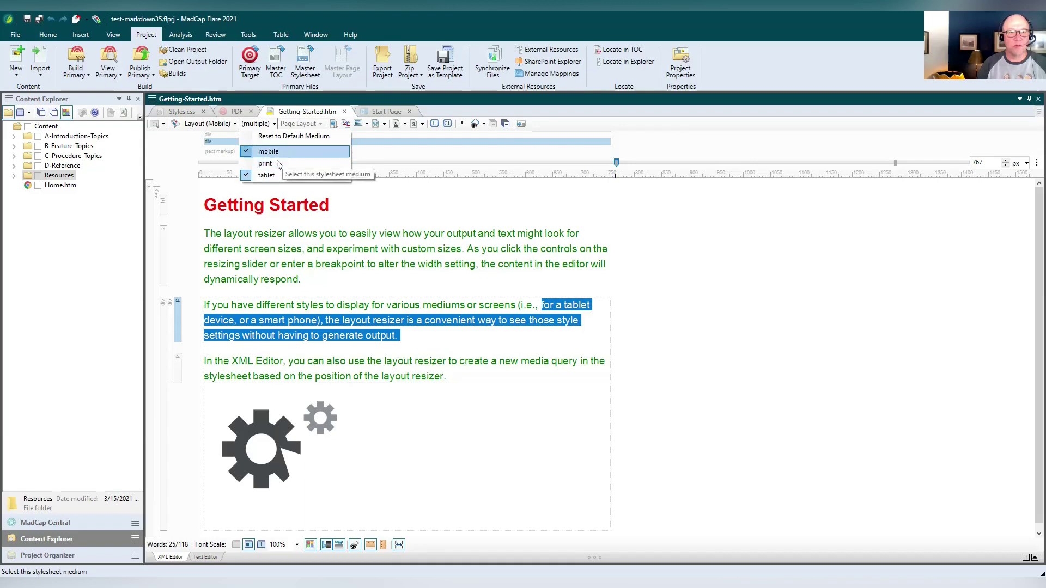
left_click(309, 203)
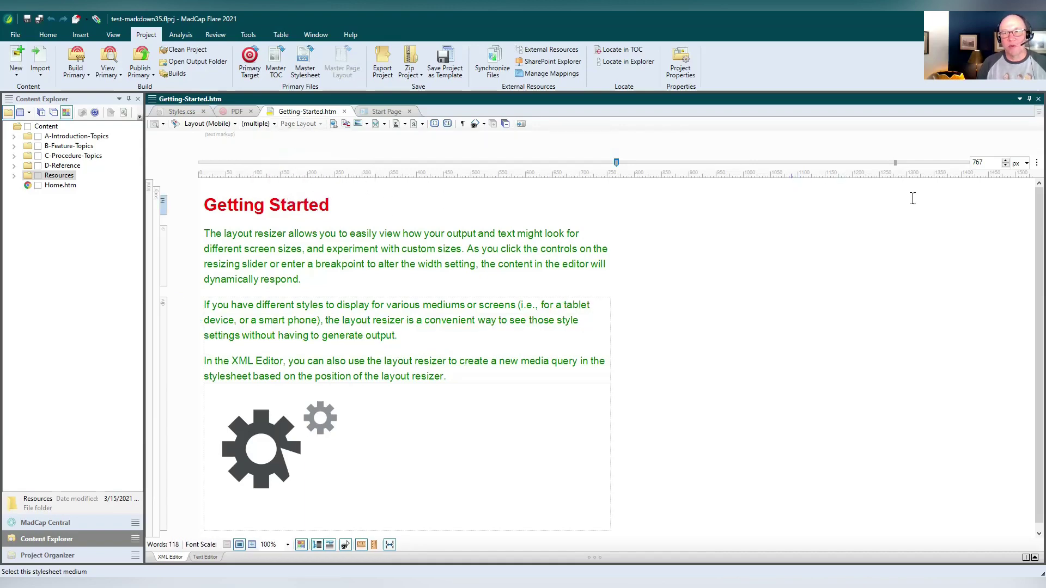
Step: Preview the topic at 1368 px and at the 1279 px tablet breakpoint, checking the active medium at the latter
left_click(944, 167)
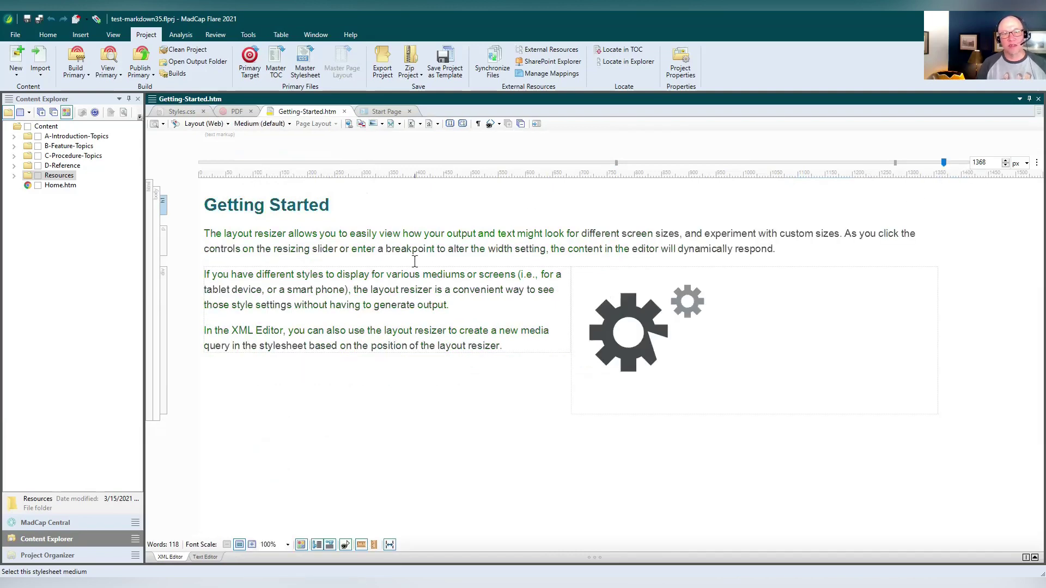
left_click(309, 205)
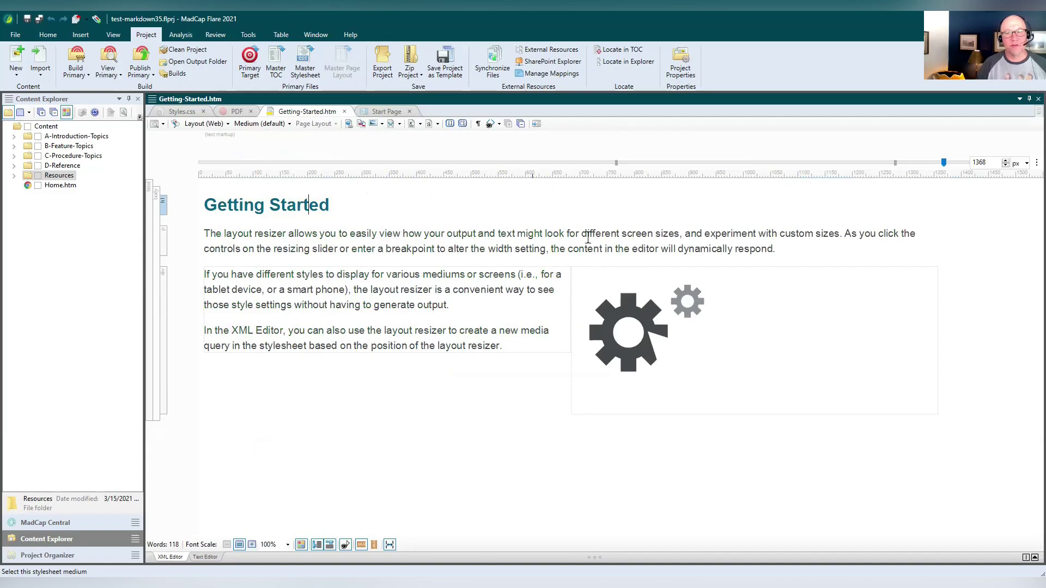
left_click(892, 164)
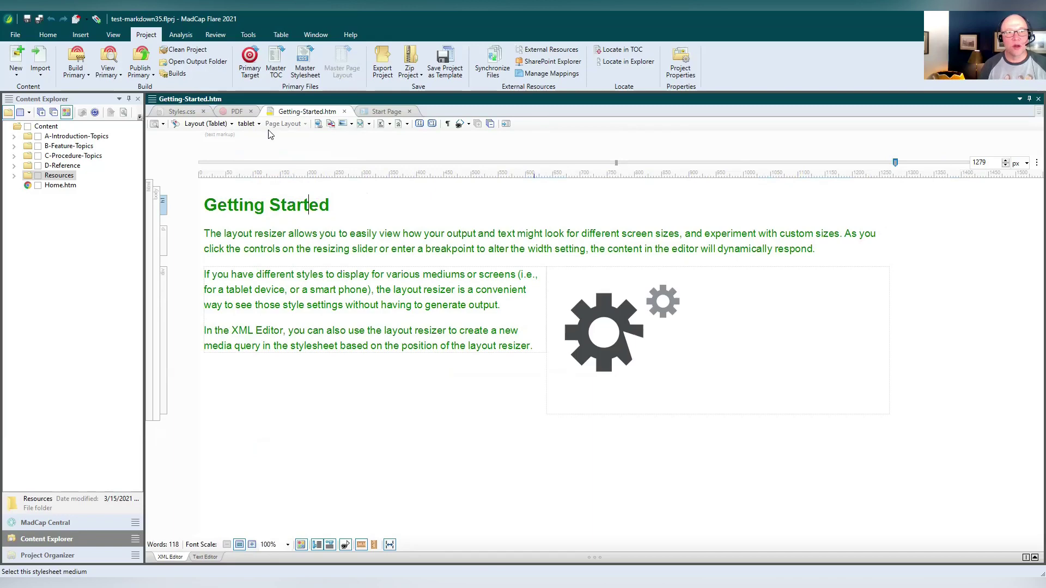
left_click(251, 124)
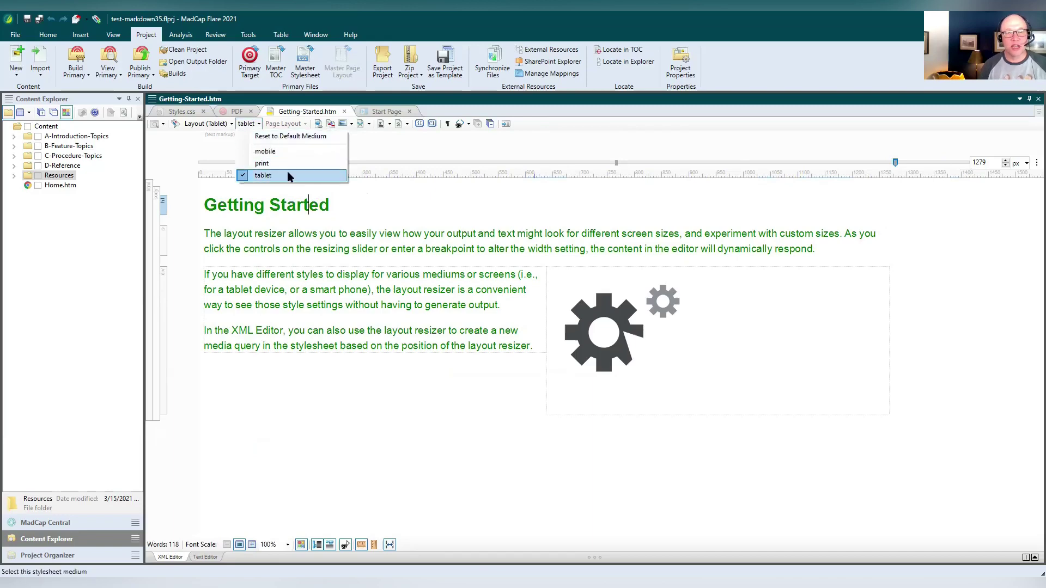
Step: Return the layout to the 767 px breakpoint and compare the heading and paragraph styling with the active mobile and tablet mediums
left_click(601, 165)
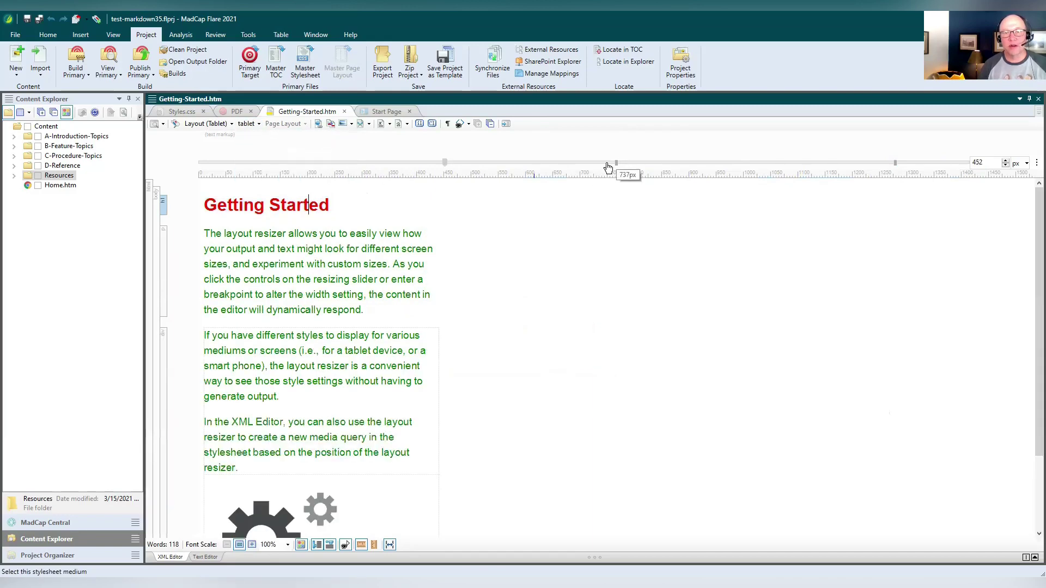
left_click(616, 163)
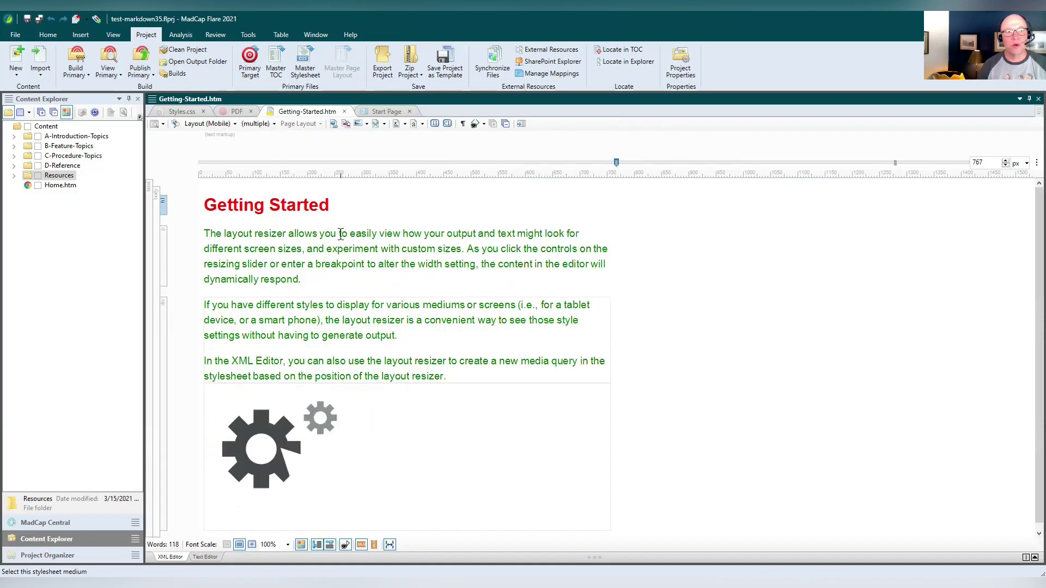
left_click(234, 201)
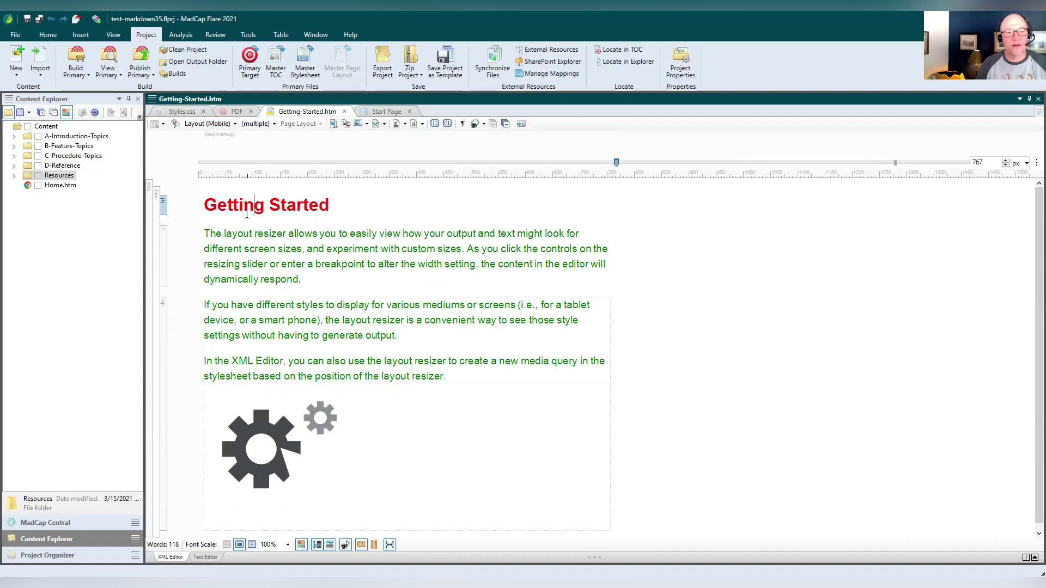
left_click(269, 125)
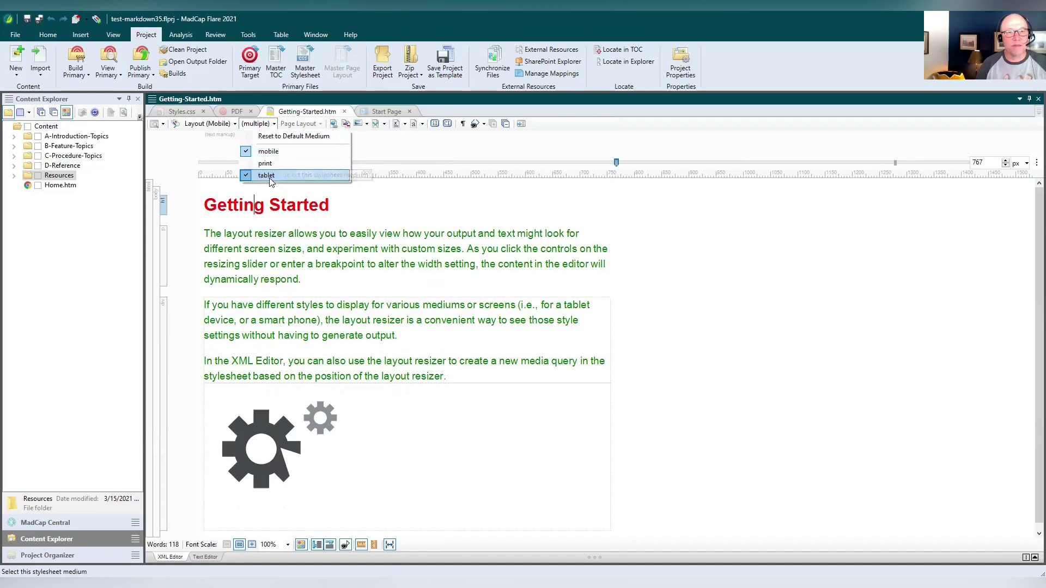
left_click(296, 234)
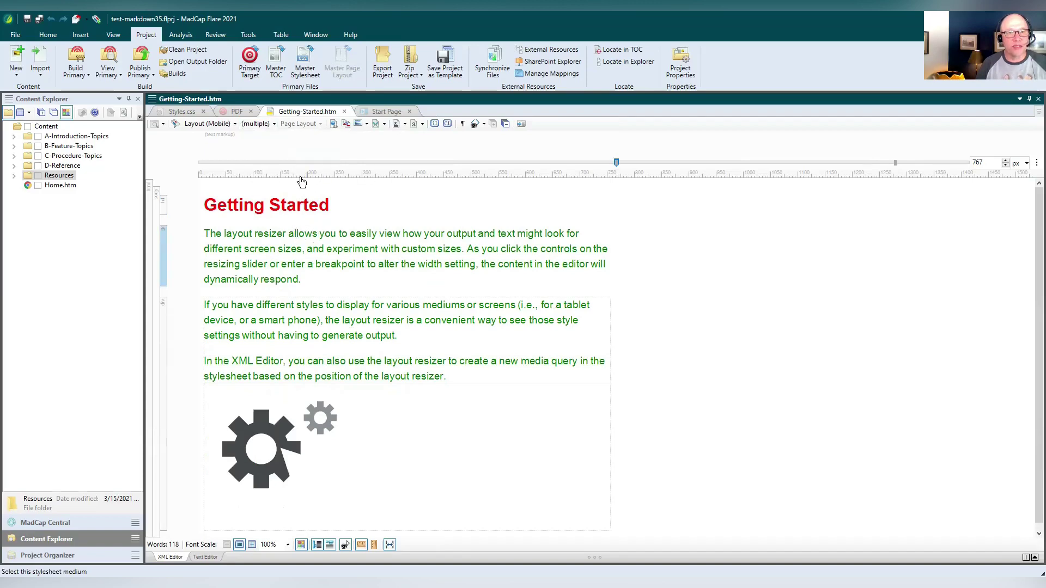
left_click(256, 123)
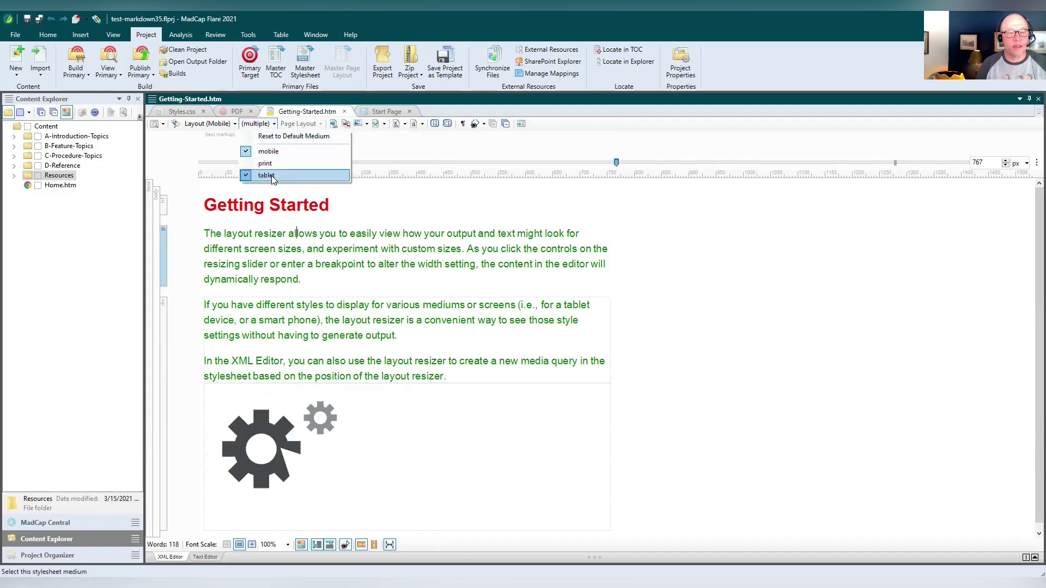
left_click(278, 239)
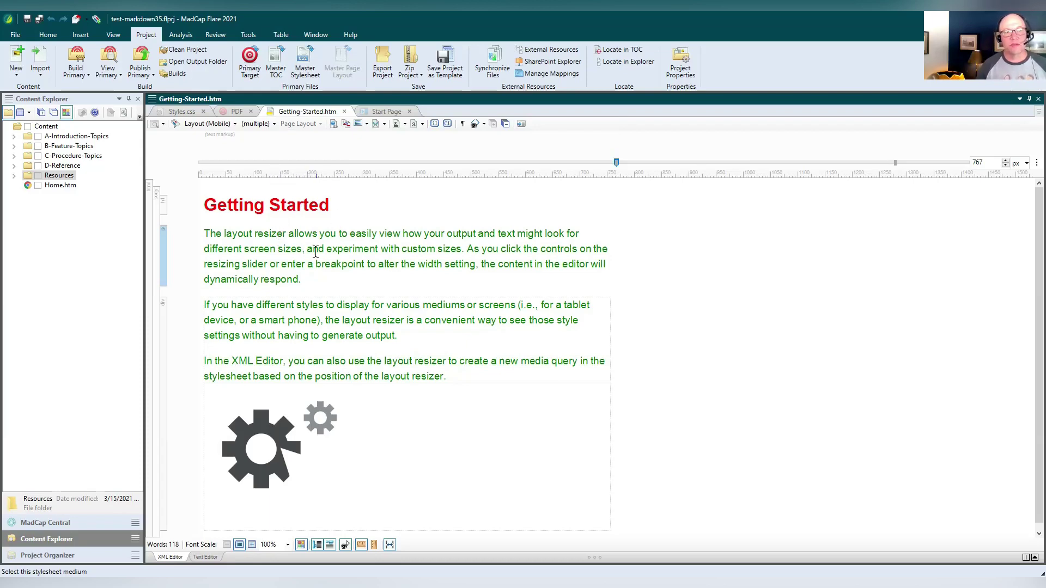
Step: View the Dynamic Help for the XML Editor, close it, and return to the topic's first paragraph
left_click(350, 35)
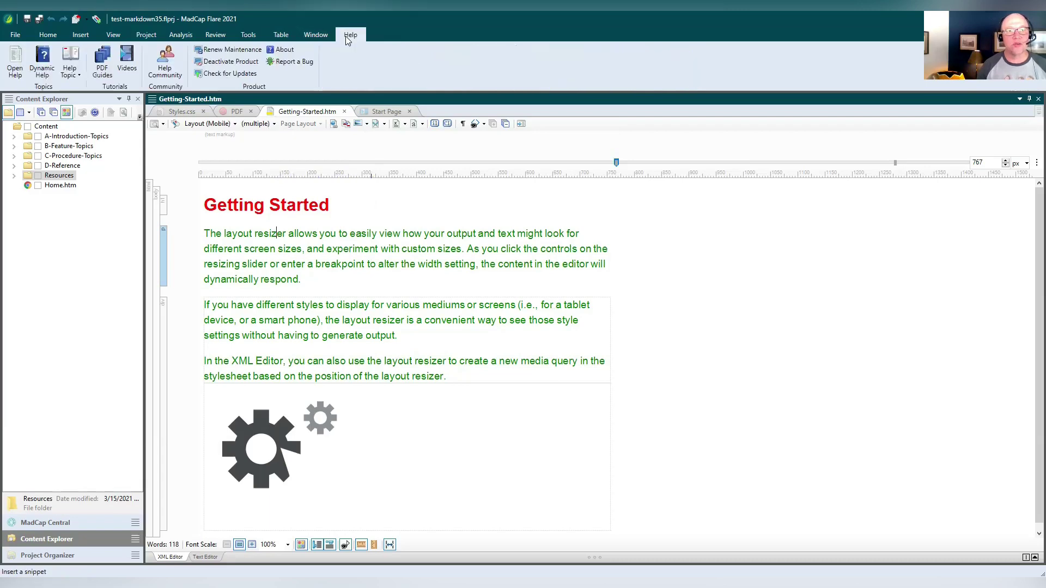
left_click(40, 68)
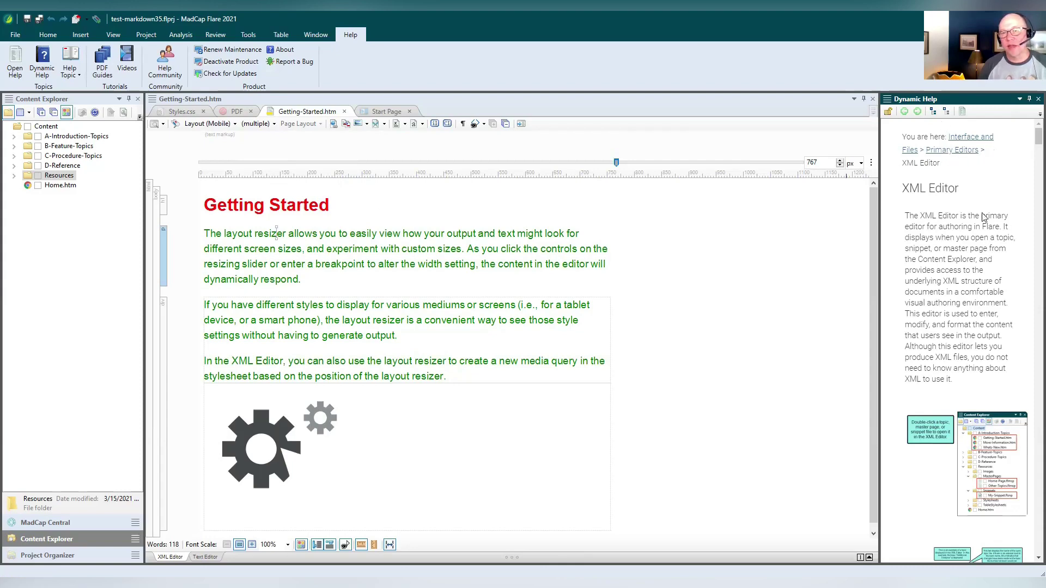
left_click(1038, 99)
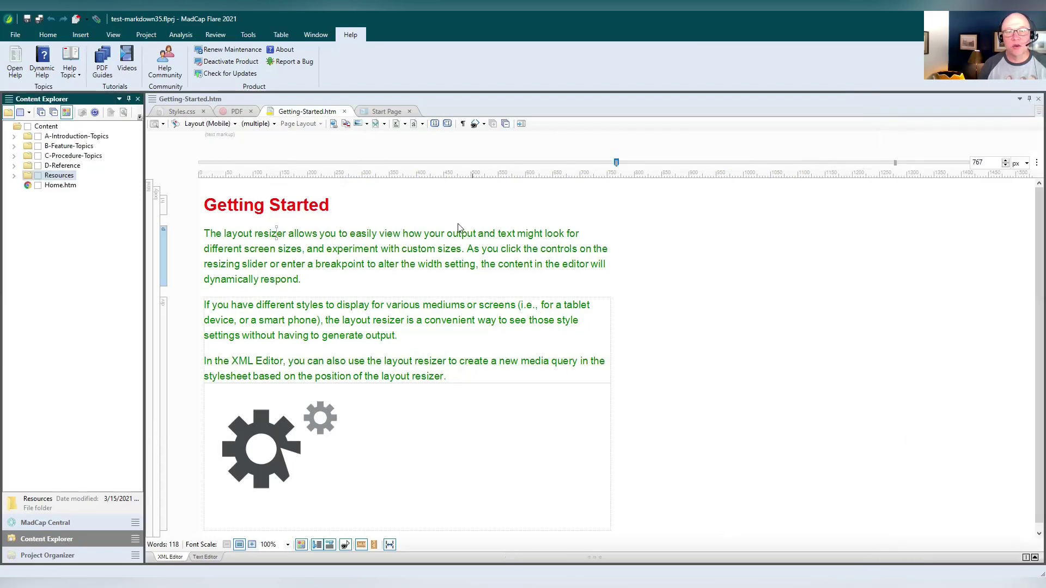
left_click(440, 233)
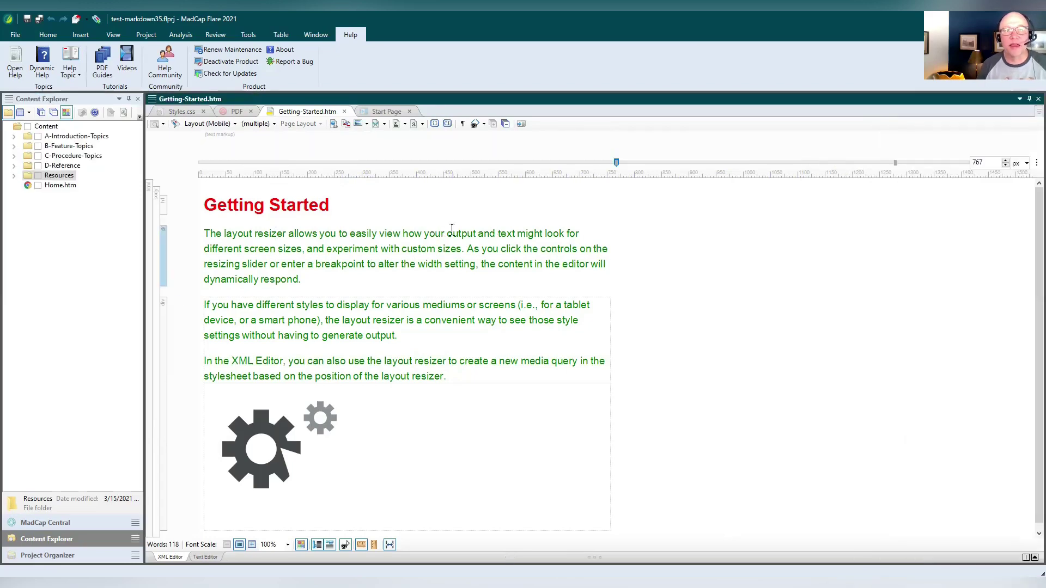
Step: Set the layout to the 350 px width and add the media query "screen and (max-width: 350px)", saving it in Styles.css
left_click(389, 163)
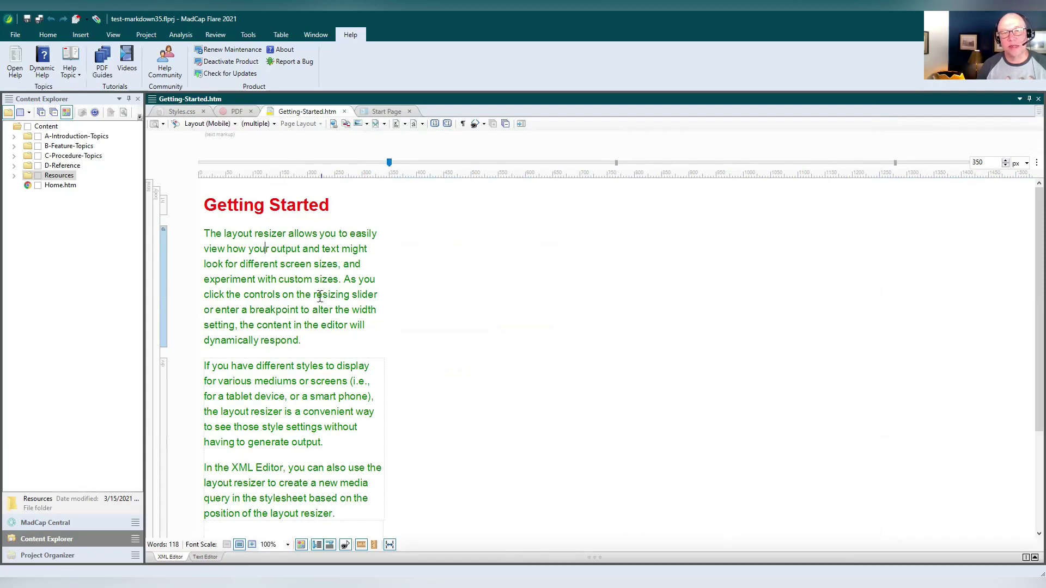
left_click(1031, 164)
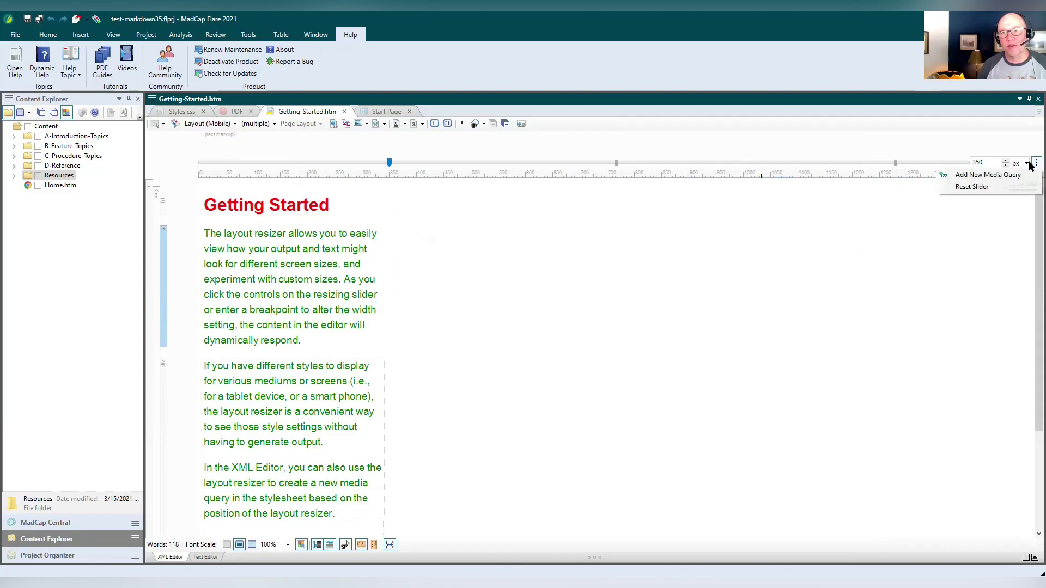
left_click(994, 176)
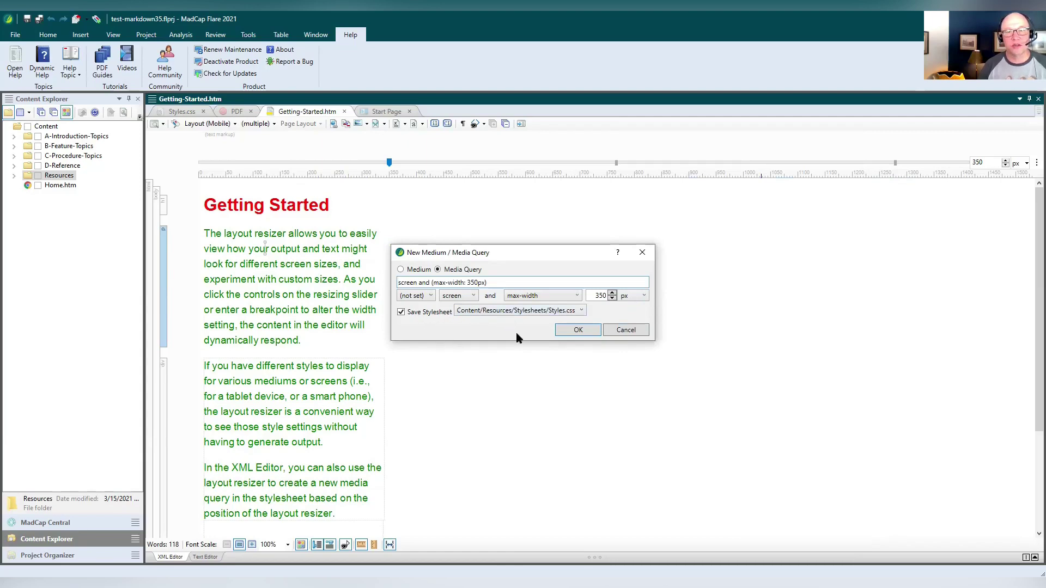
left_click(577, 332)
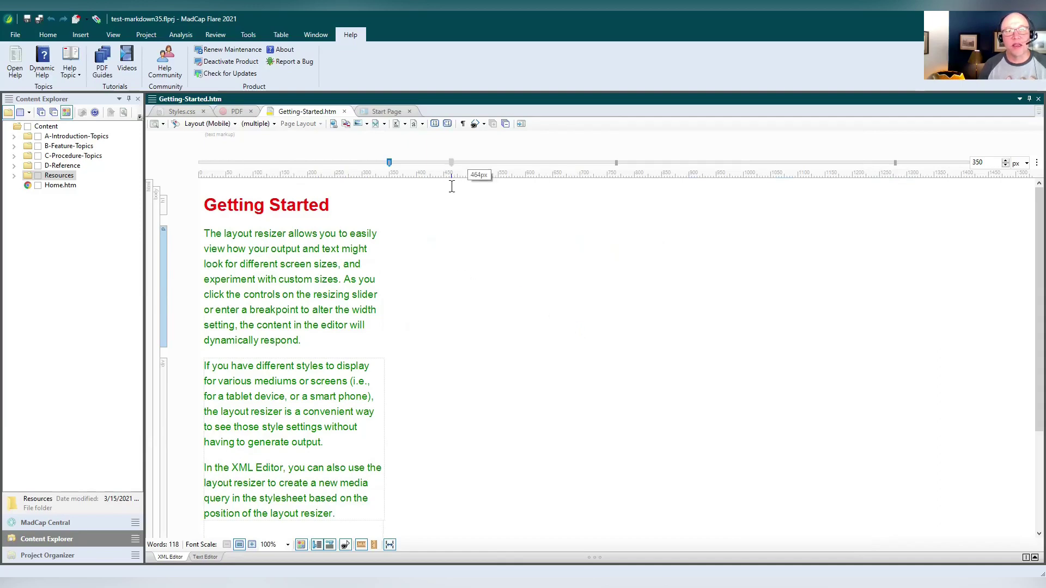
Step: Preview the topic at 462 px, return the layout to the 350 px breakpoint, and save all files
left_click(451, 163)
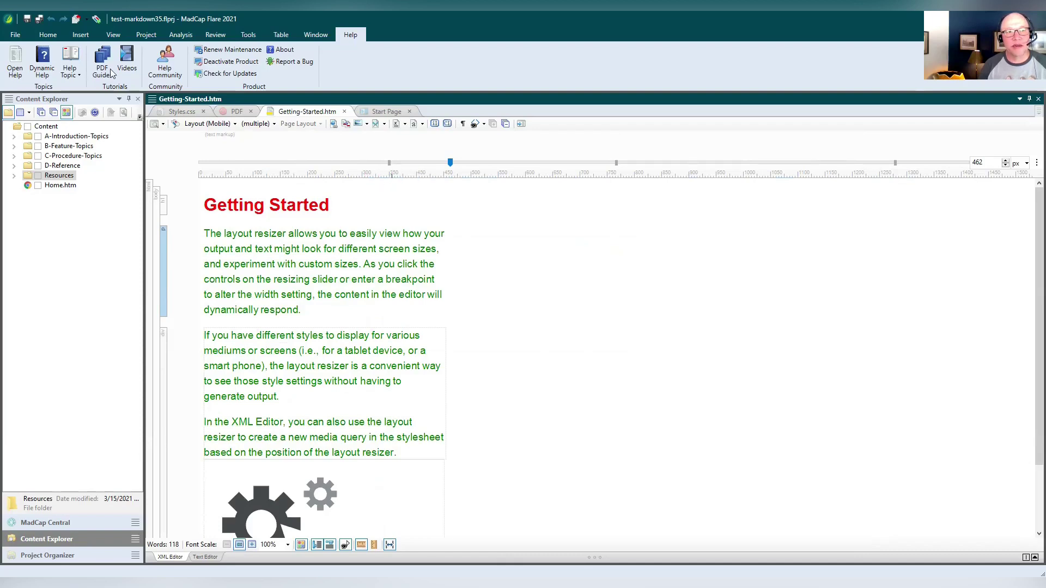
left_click(389, 162)
left_click(39, 19)
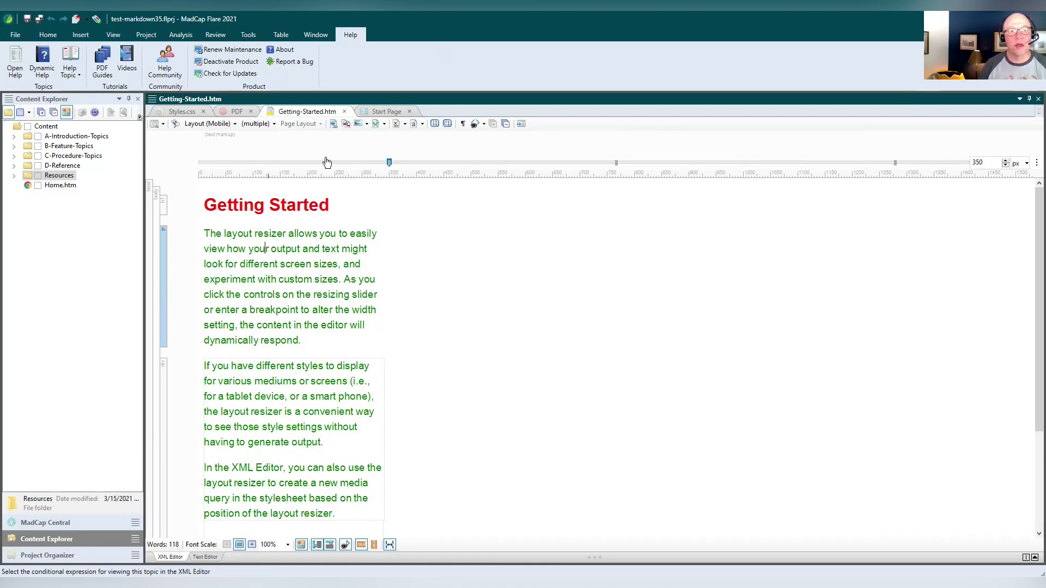
Step: In Styles.css, set the p style's font-size to 11pt for the "screen and (max-width: 350px)" medium and save the stylesheet
left_click(183, 112)
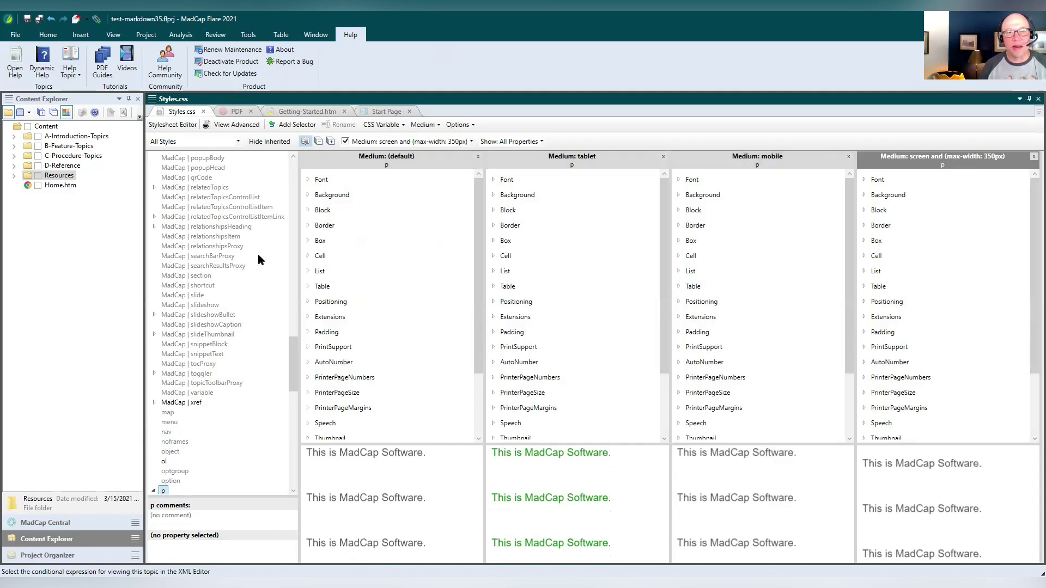
scroll(217, 250, "down", 4)
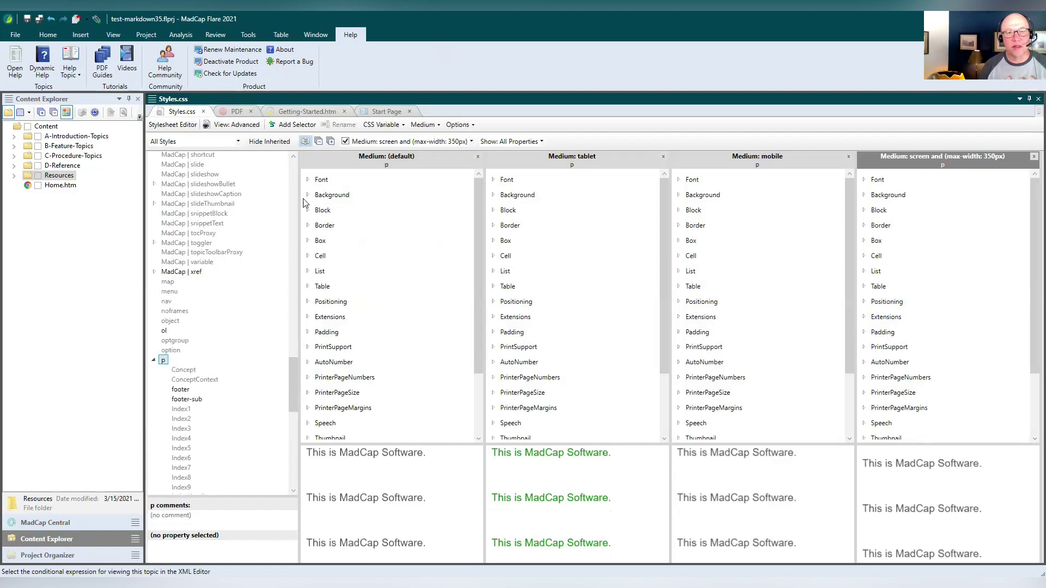
left_click(308, 181)
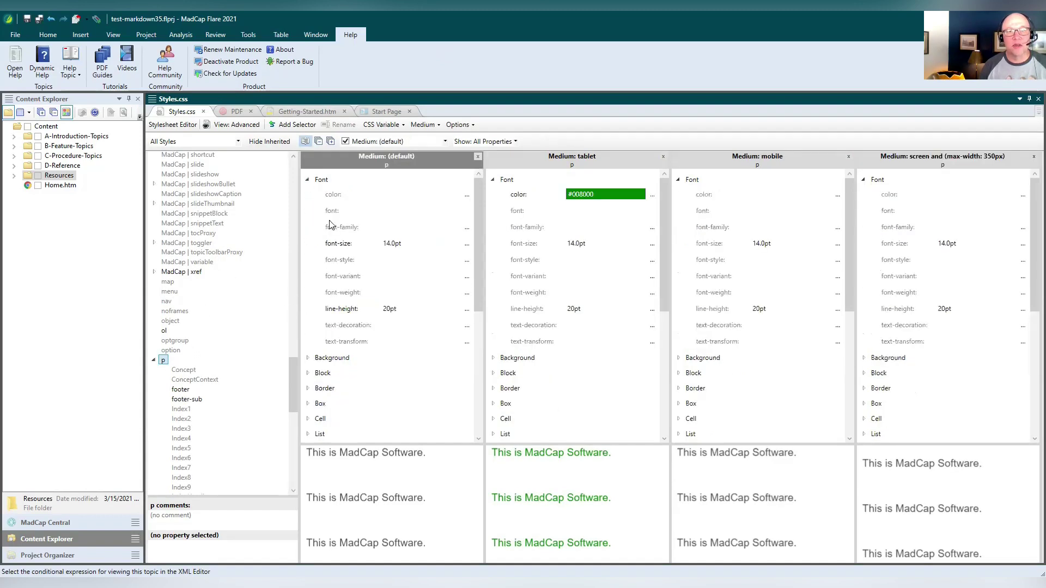
left_click(396, 245)
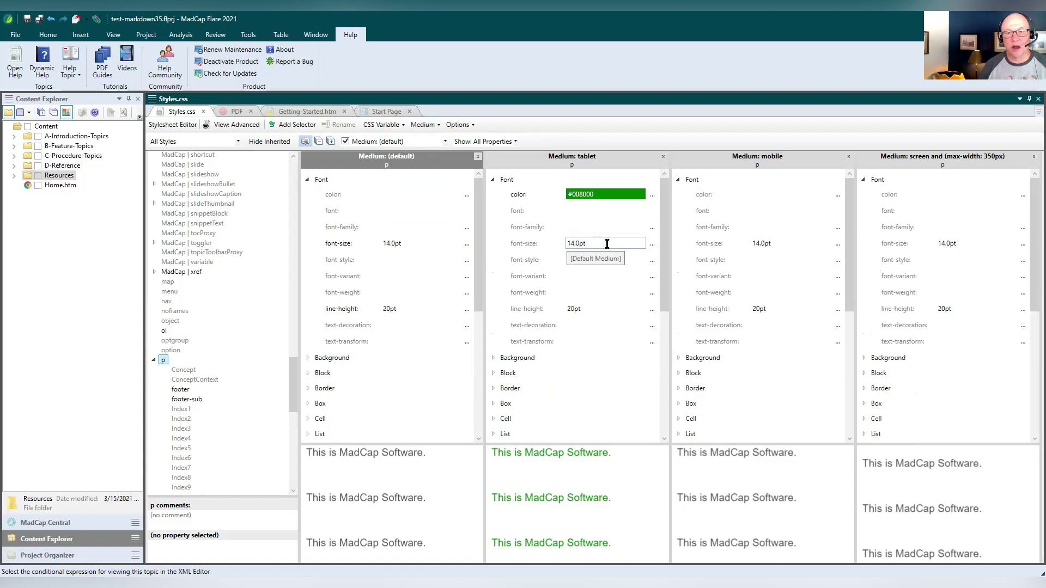
left_click(942, 243)
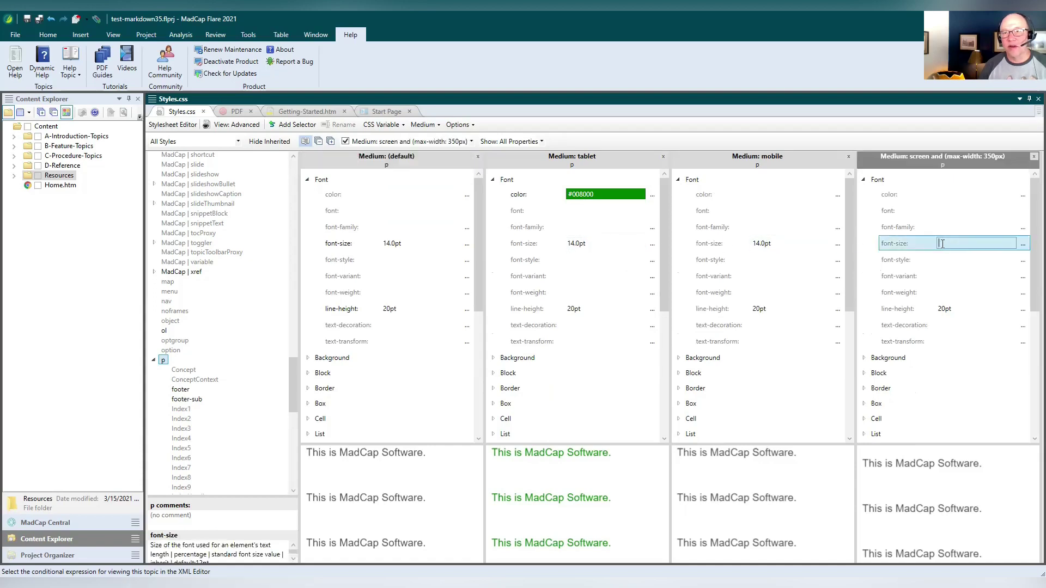
type("11pt")
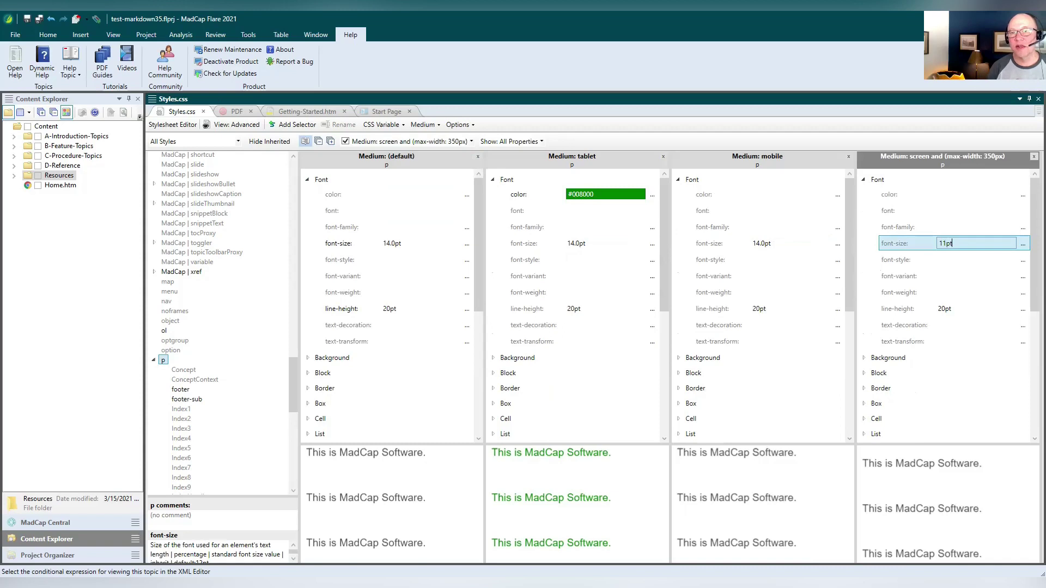
key("Return")
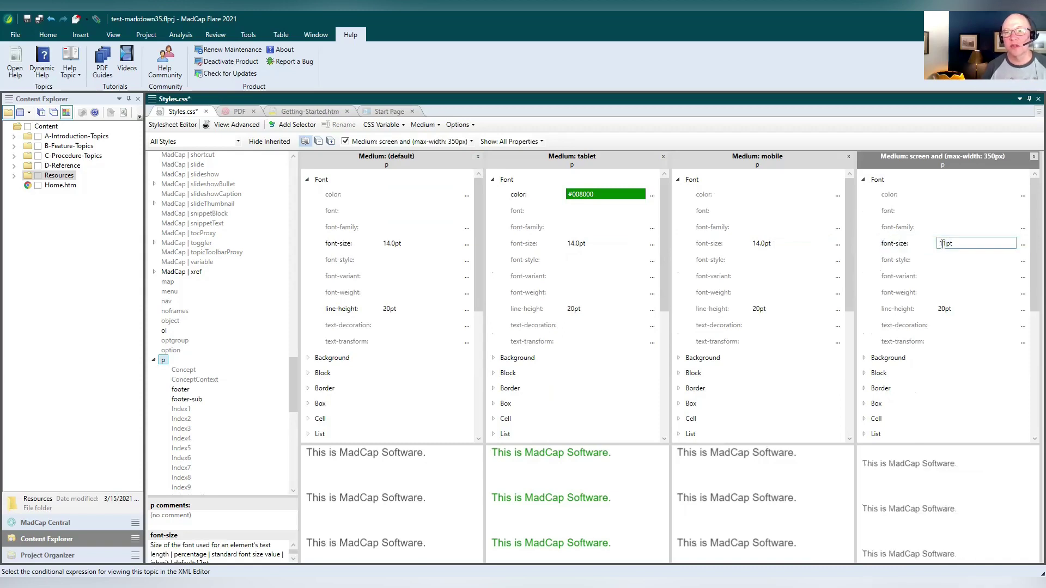
left_click(39, 19)
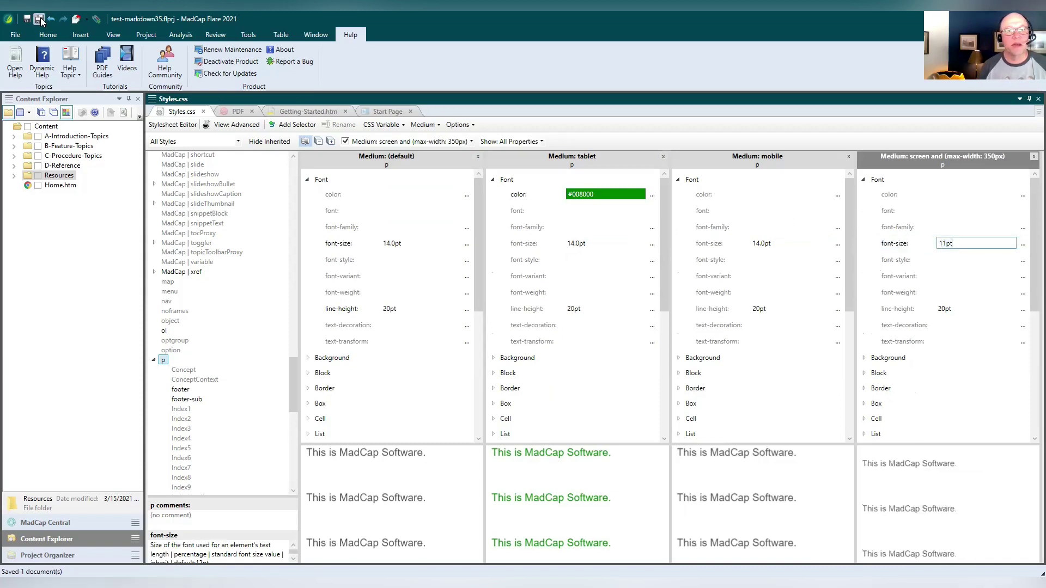
Step: Check the Getting-Started topic's paragraph text at the 350 px breakpoint and compare it with a 1323 px layout
left_click(303, 113)
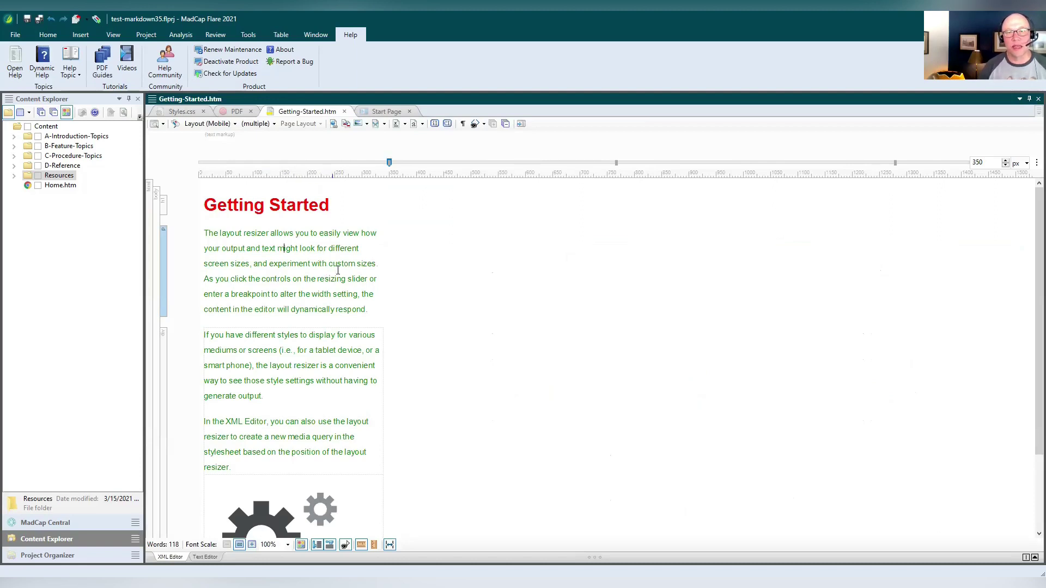
left_click(918, 162)
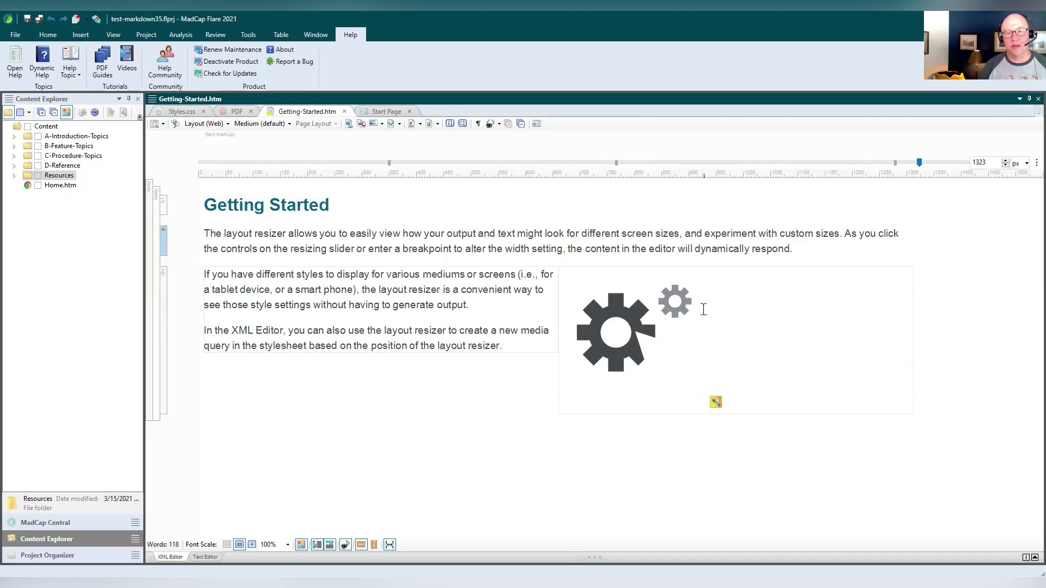
left_click(367, 295)
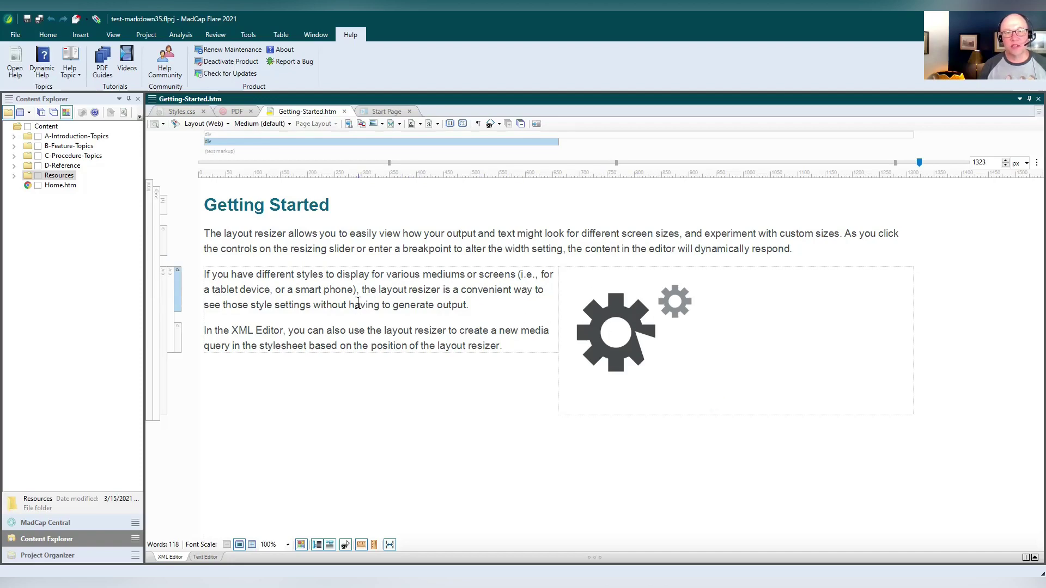
left_click(48, 34)
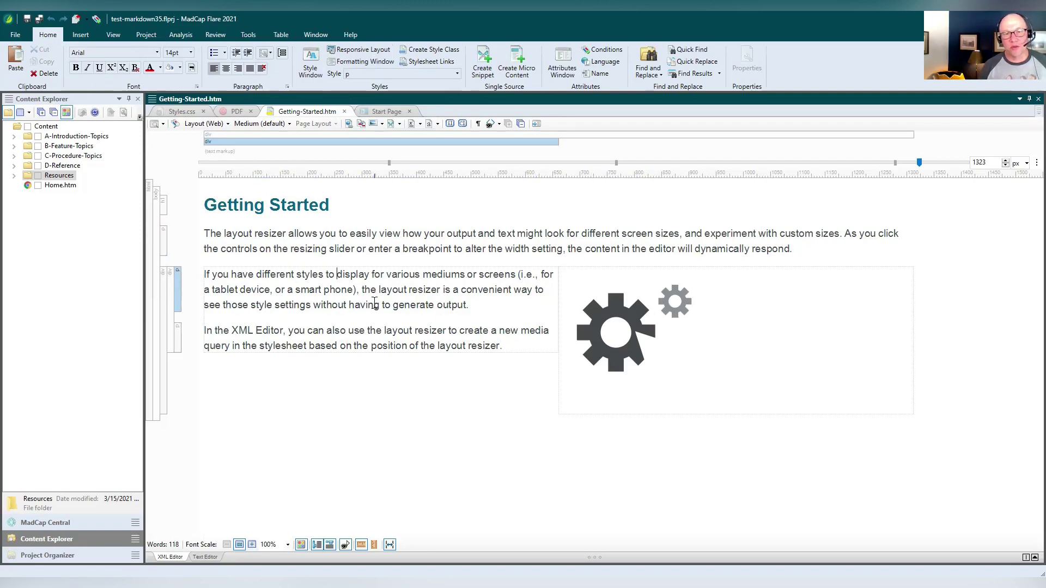
left_click_drag(376, 294, 387, 330)
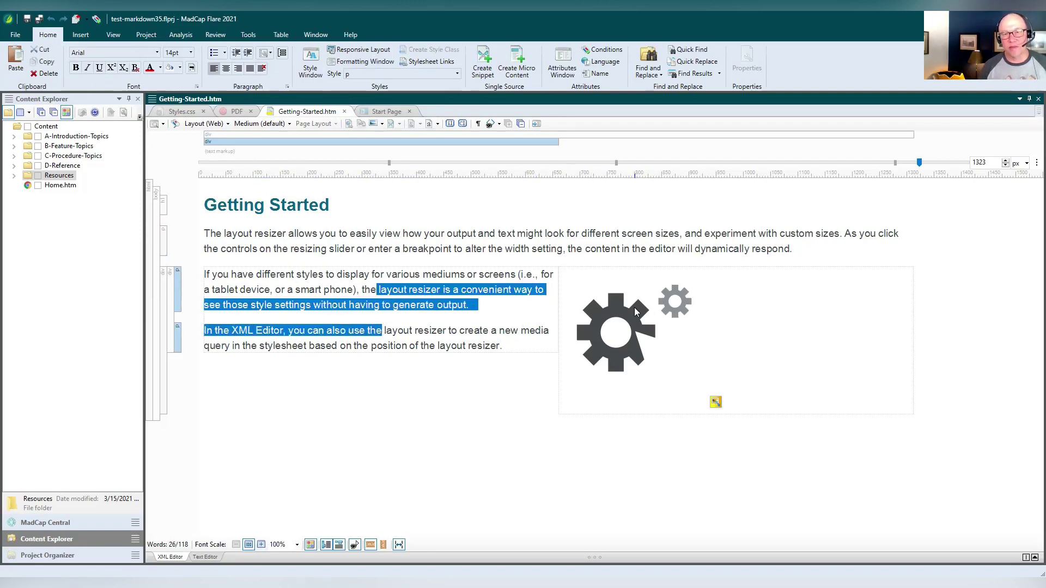
left_click(632, 249)
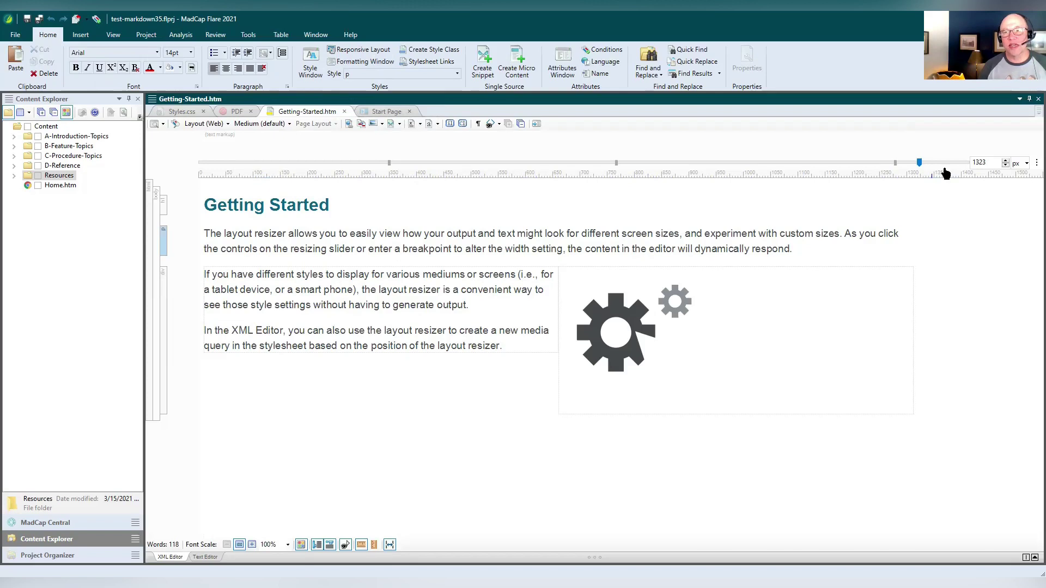
Step: Preview the topic at the 1279, 767 and 350 px breakpoints, reviewing the text and image arrangement at 350 px
left_click(896, 170)
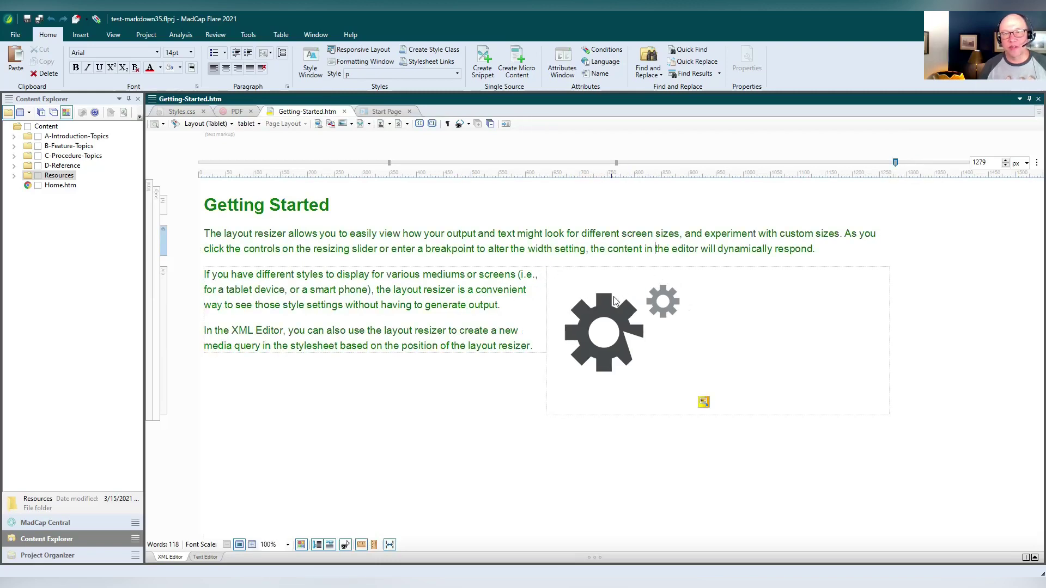
left_click(616, 164)
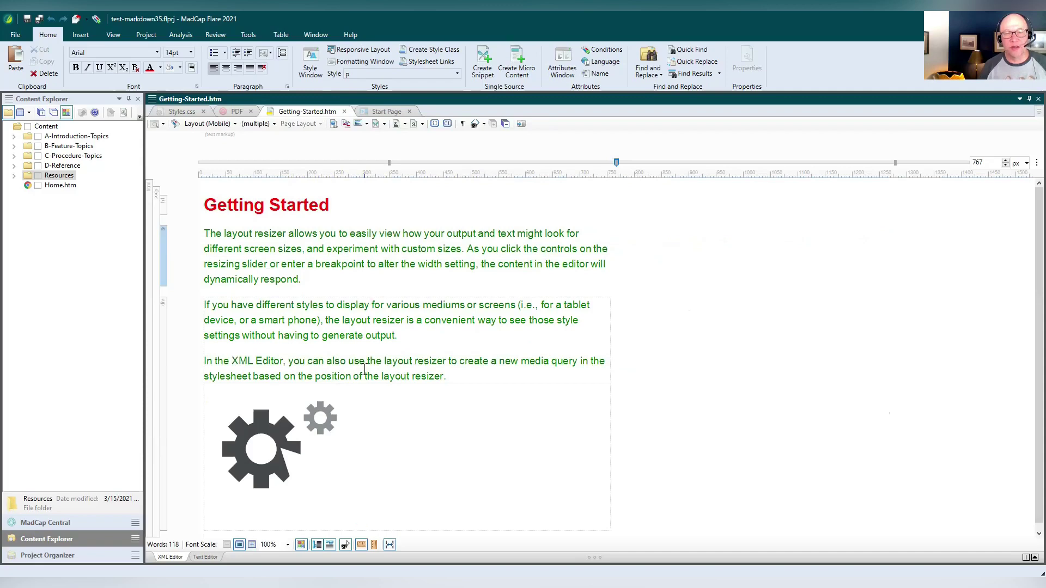
left_click(389, 164)
scroll(330, 334, "down", 2)
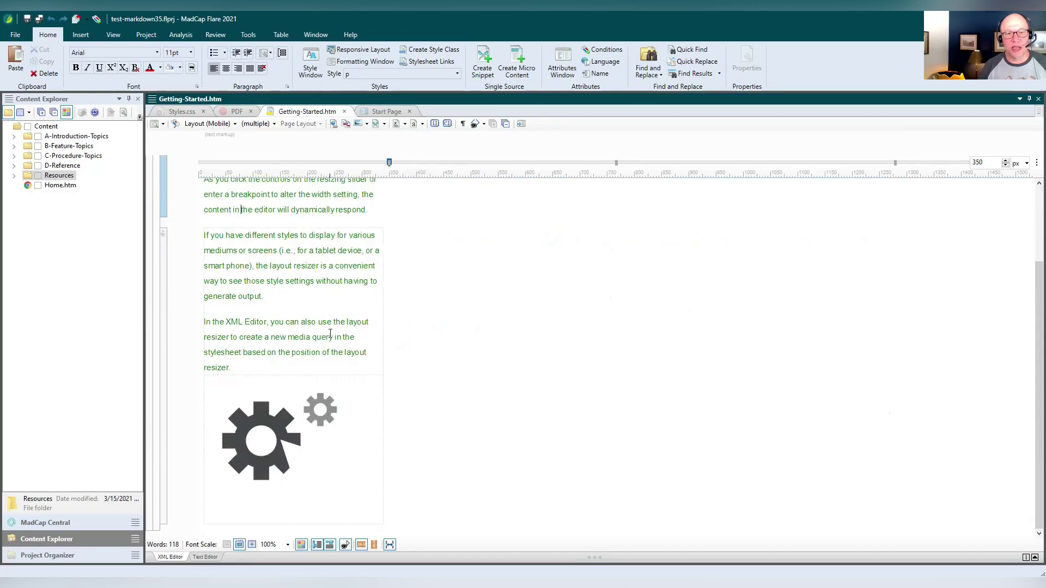
scroll(330, 333, "up", 3)
scroll(330, 334, "down", 2)
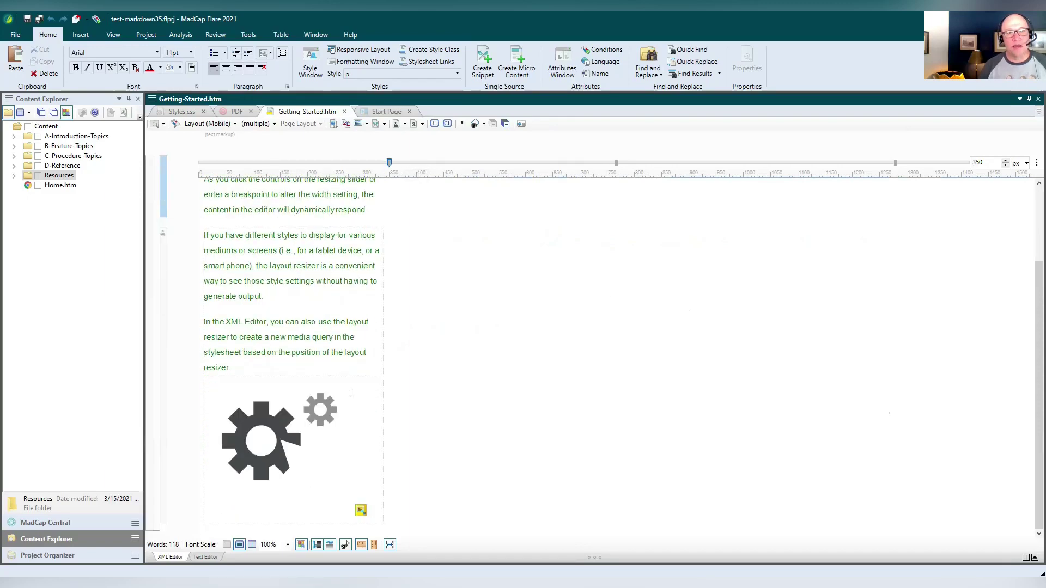
scroll(316, 341, "up", 1)
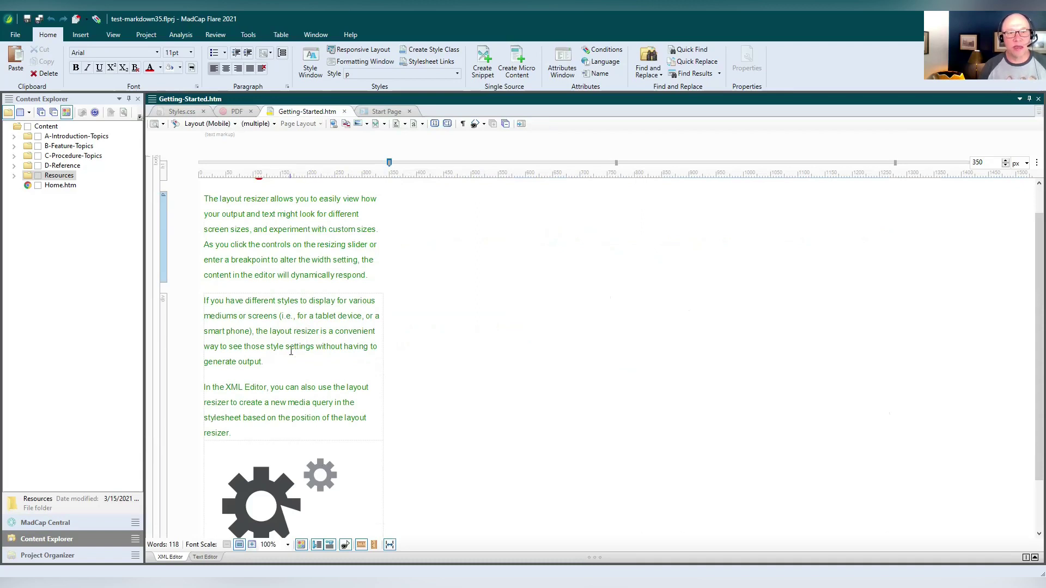
scroll(317, 293, "up", 1)
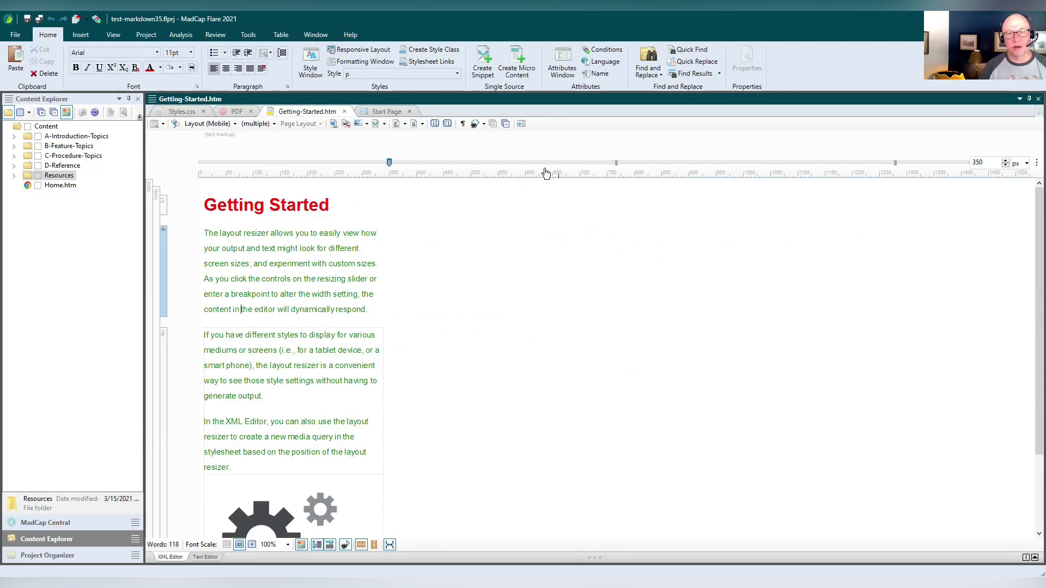
Step: Preview the topic at custom widths of 555 px and 1359 px, and reset the layout slider
left_click(507, 169)
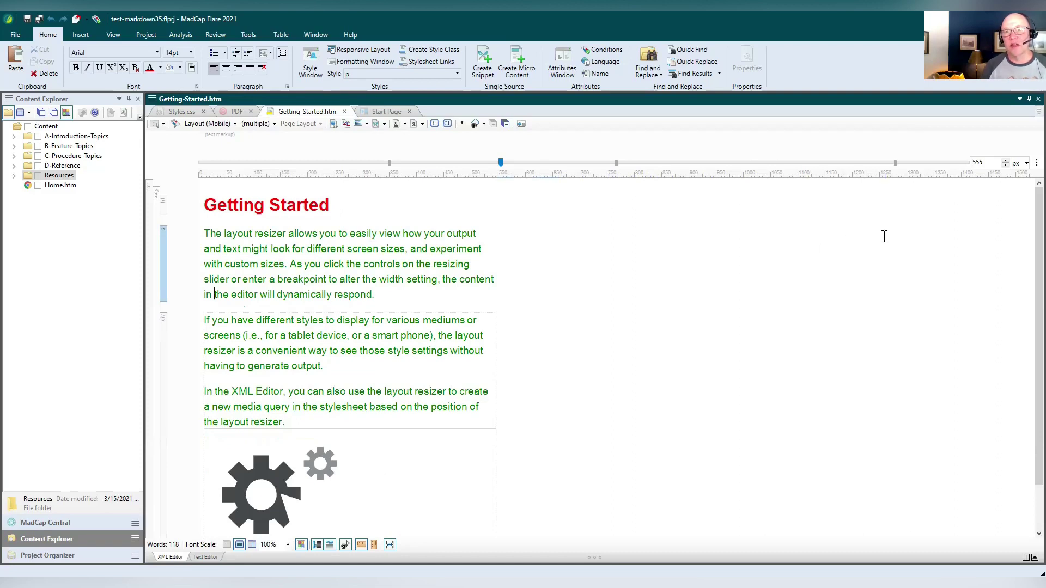
left_click(938, 162)
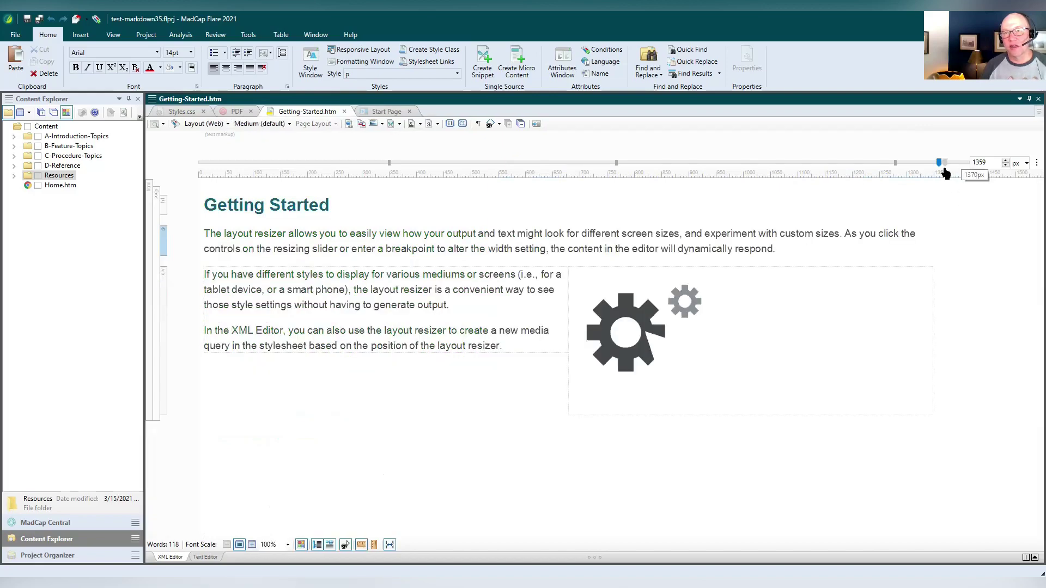
left_click(1036, 162)
left_click(985, 195)
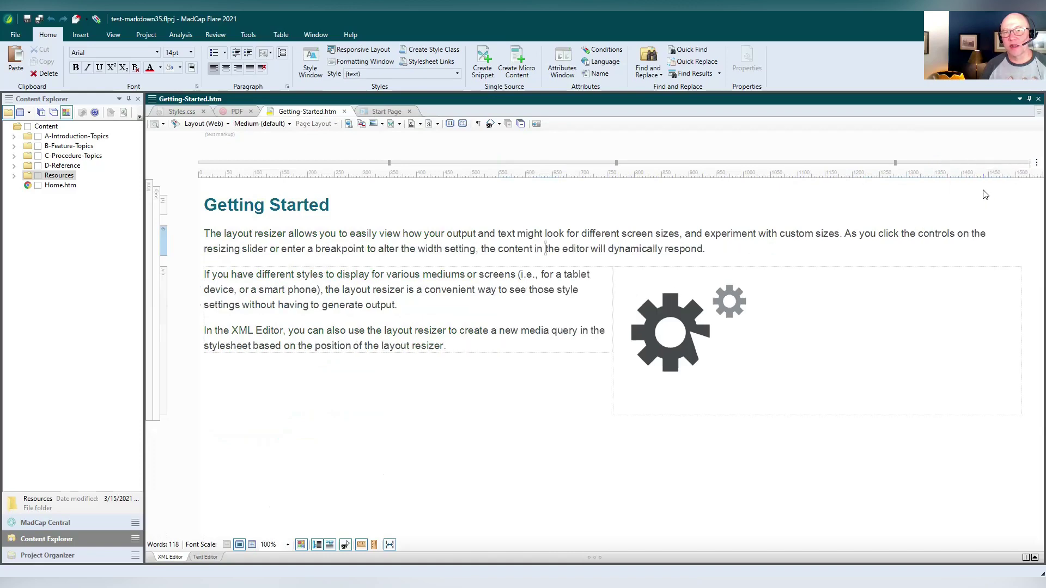
Step: Reset the slider after trying a 538 px width, and switch the topic to Web Layout
left_click(492, 165)
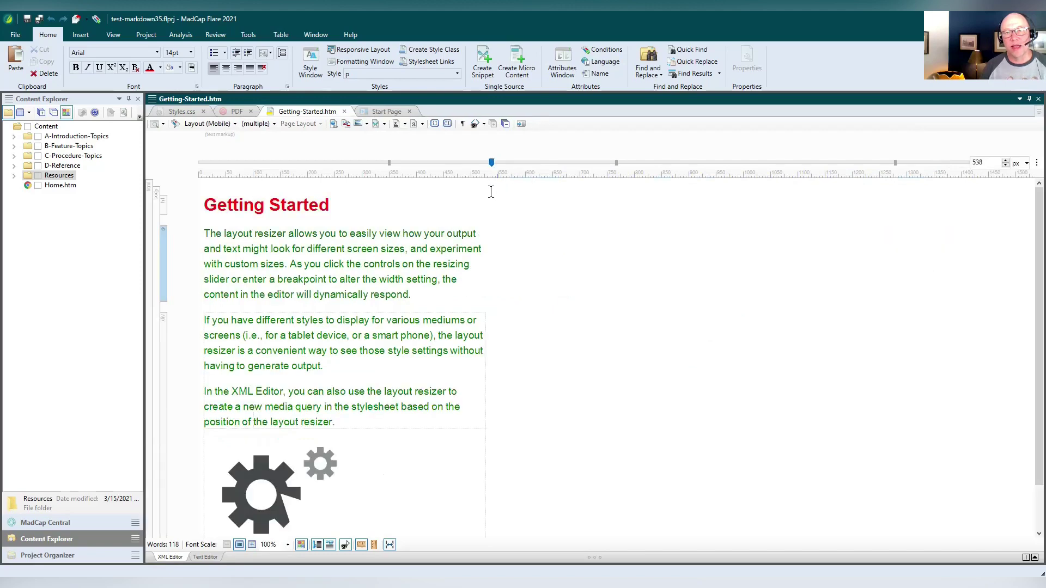
left_click(1036, 162)
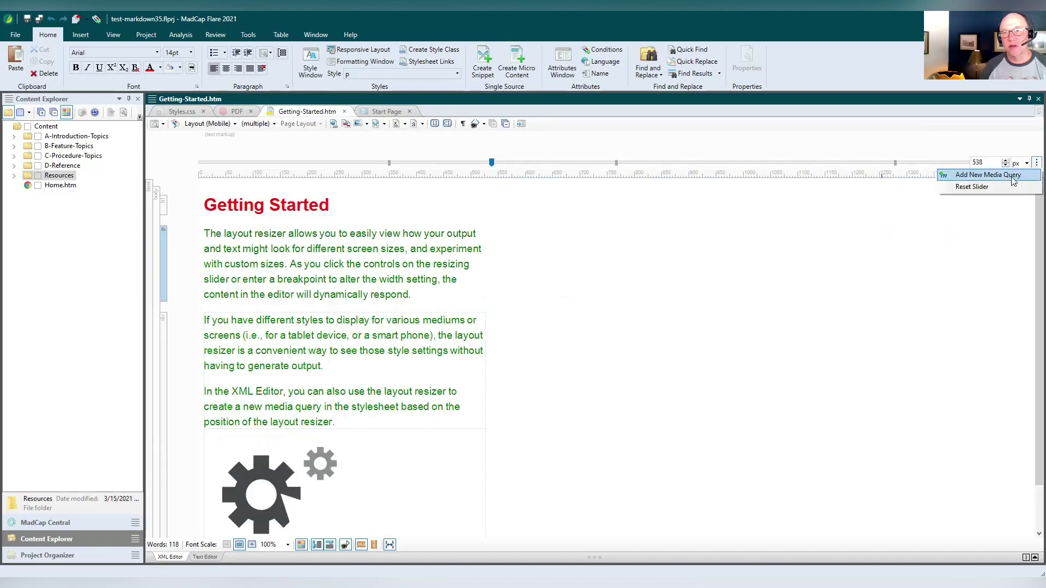
left_click(986, 188)
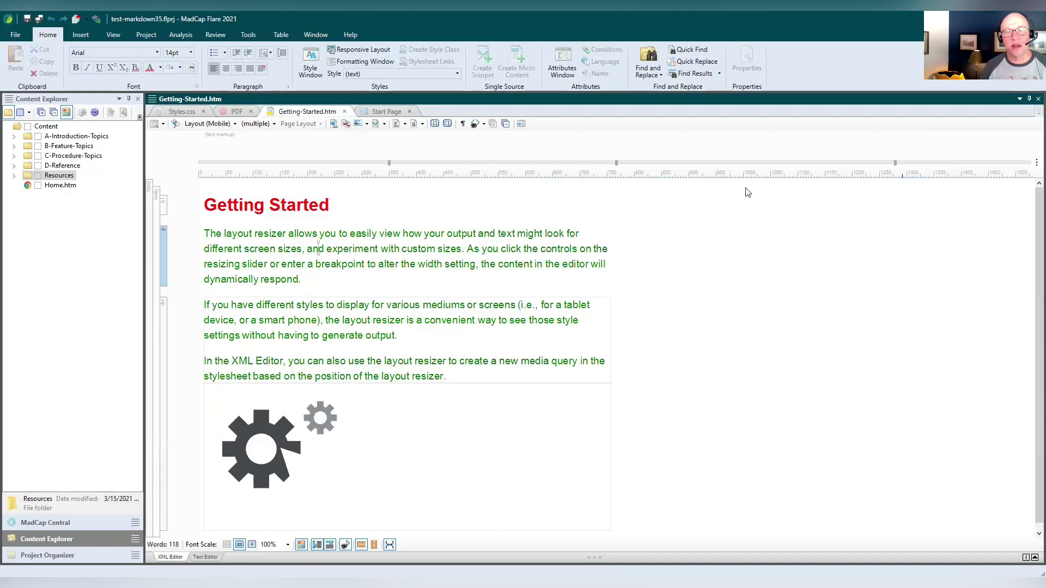
left_click(228, 124)
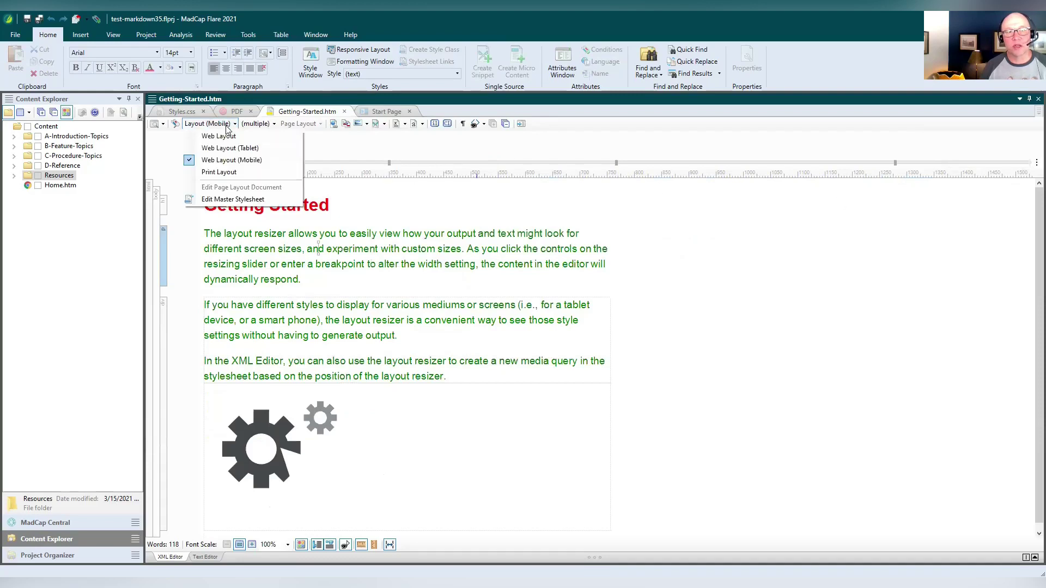
left_click(227, 139)
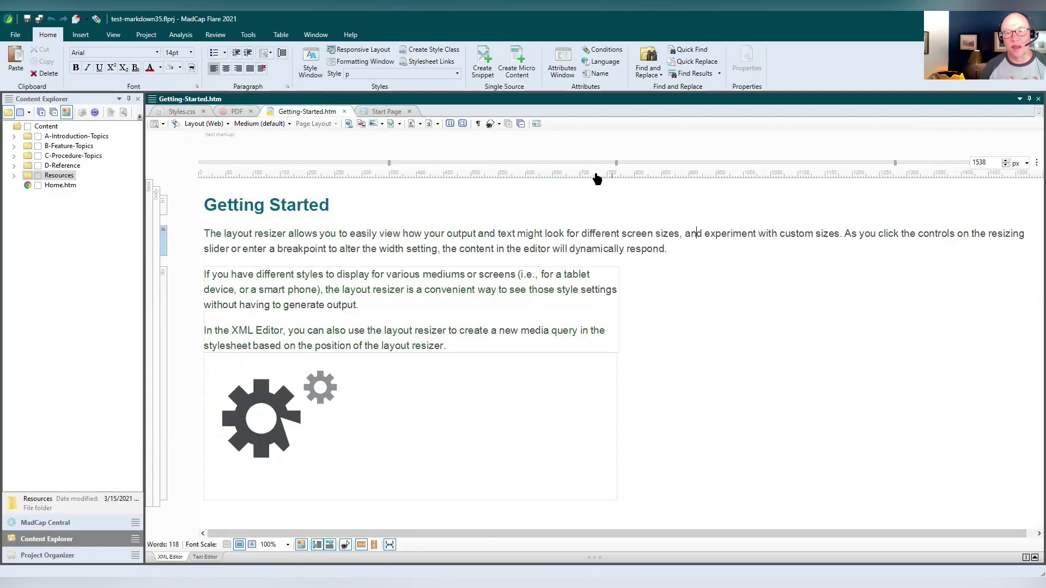
Step: Hide the horizontal ruler and the layout resizer in the XML Editor
left_click(363, 545)
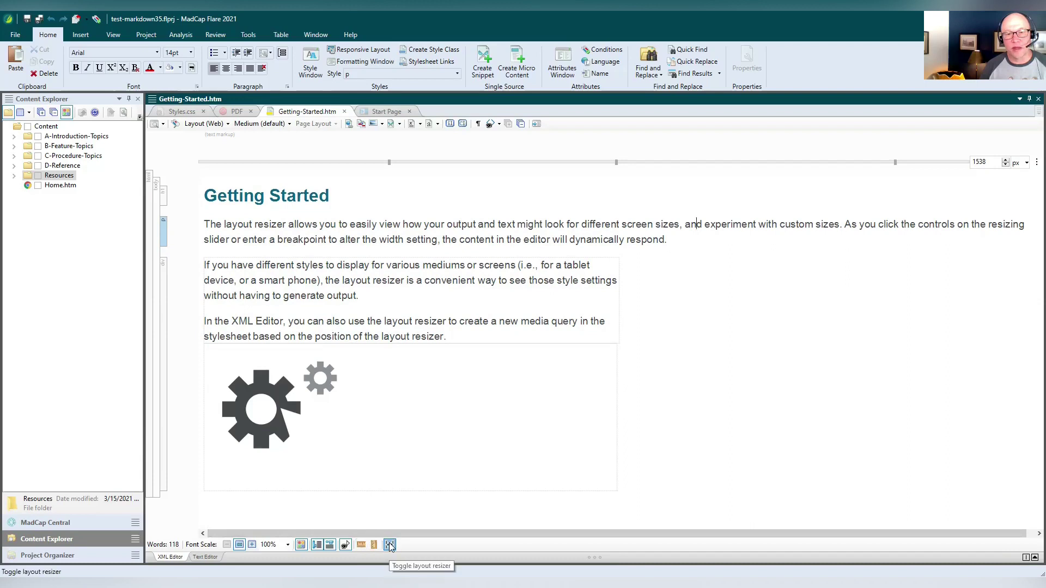
left_click(390, 545)
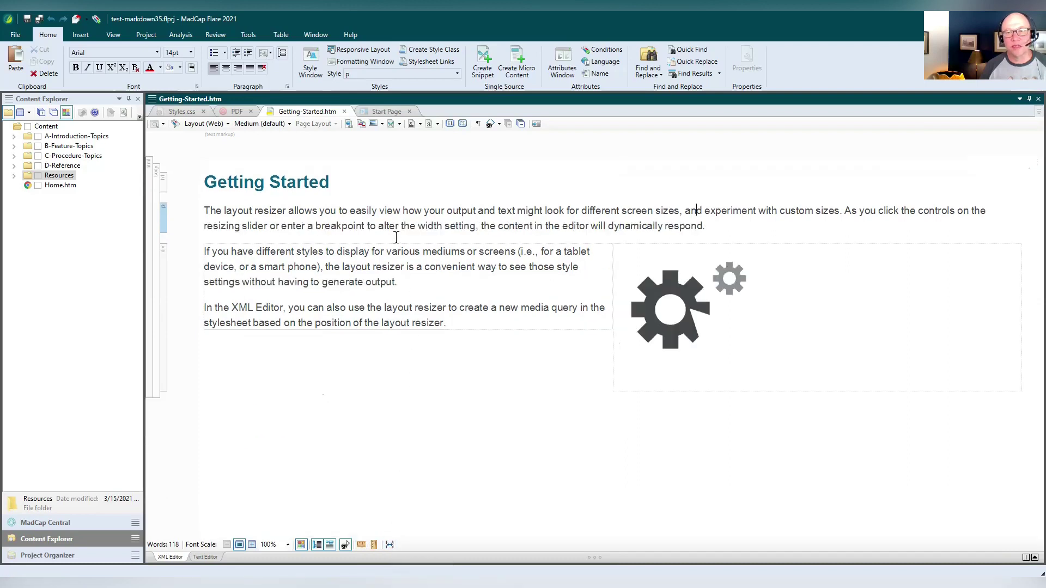